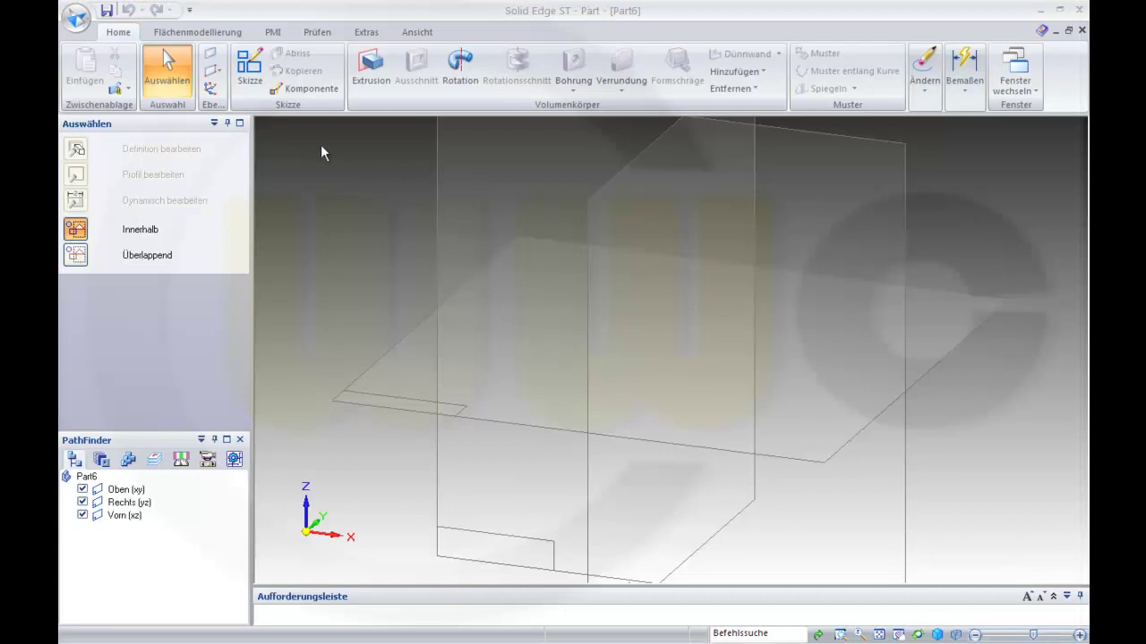
# - Start a sketch on the front (xz) plane and draw a vertical line about 65 mm long upward from the origin
pyautogui.click(258, 70)
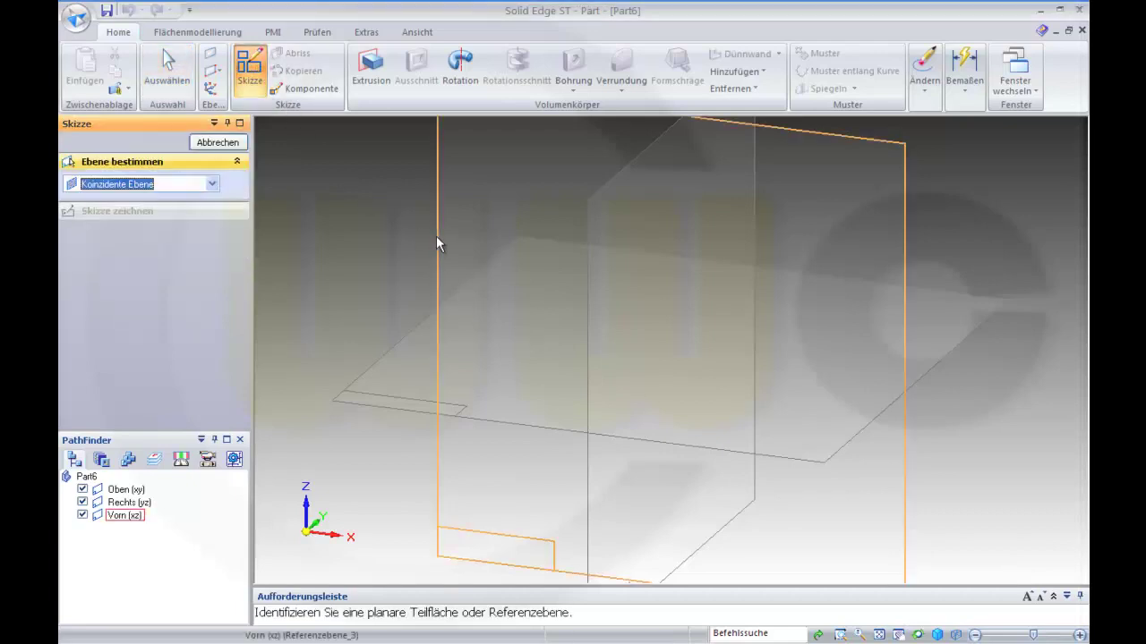
pyautogui.click(436, 235)
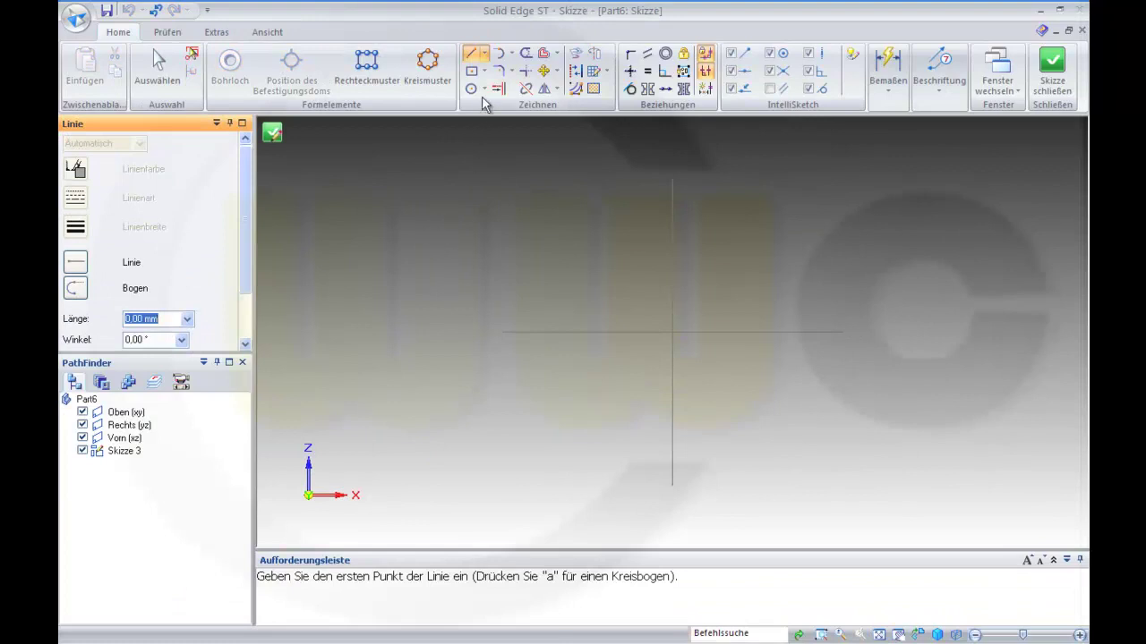
pyautogui.click(671, 333)
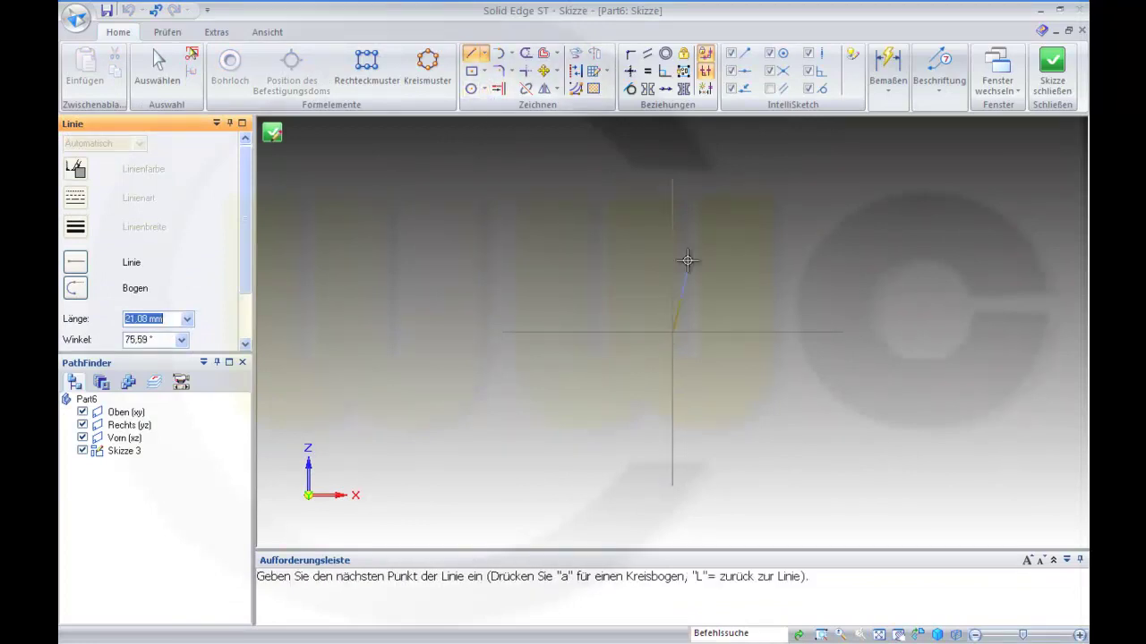
pyautogui.click(672, 146)
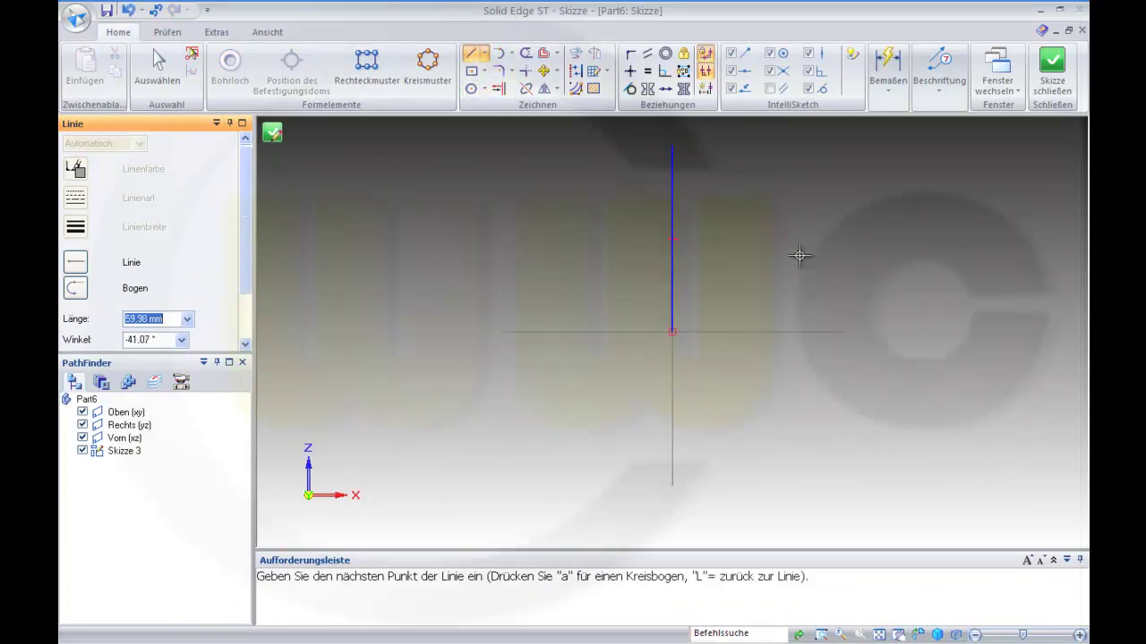
pyautogui.press('Escape')
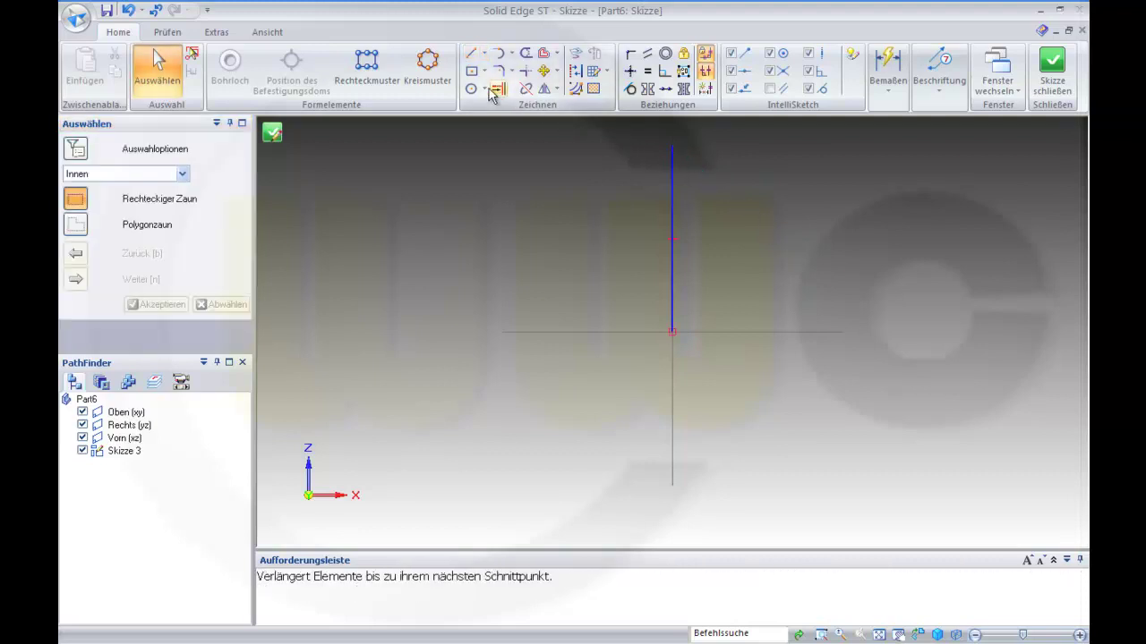
# - Draw a centre-point rectangle about 18 by 12 mm beside the lower part of the vertical line, on its +X side
pyautogui.click(472, 70)
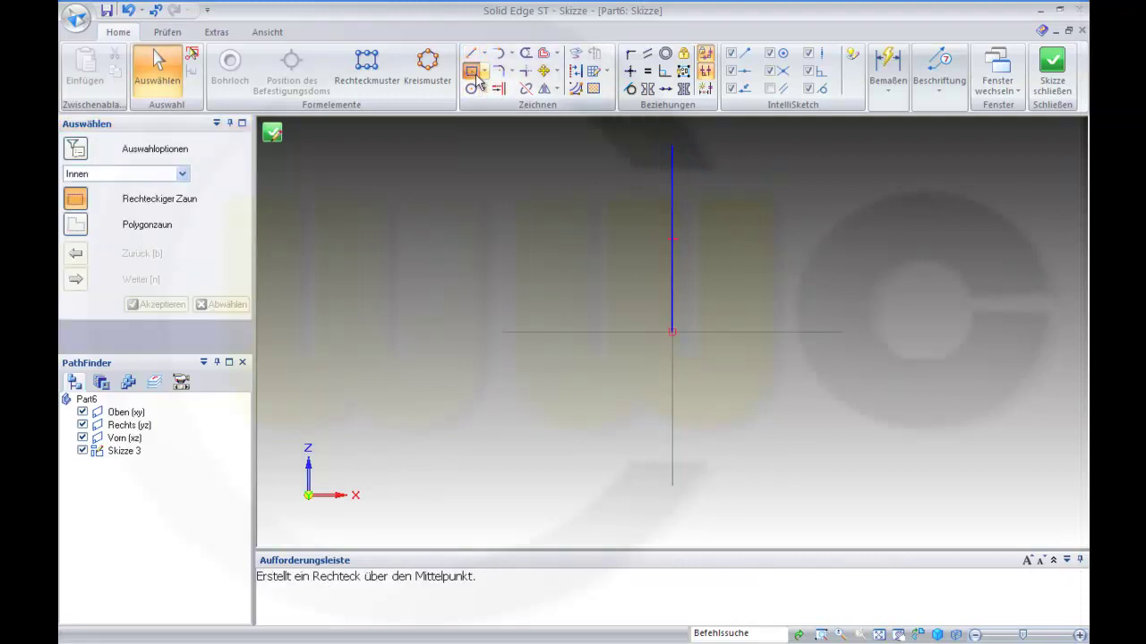
pyautogui.click(786, 309)
pyautogui.click(813, 327)
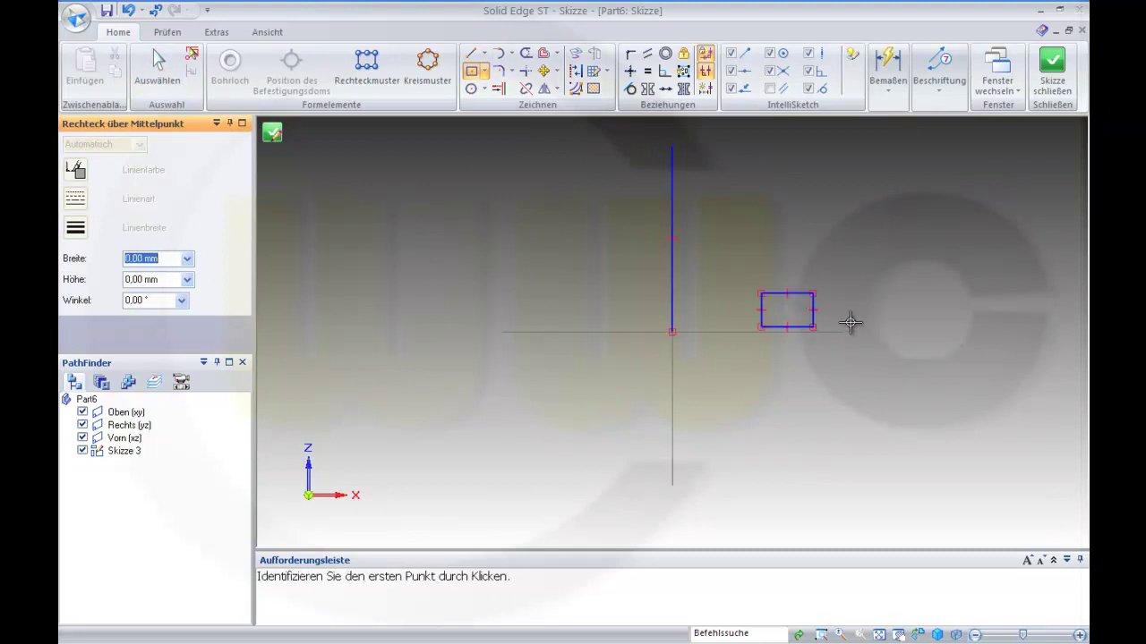
# - Dimension the vertical line's length with SmartDimension and set it to 100 mm
pyautogui.click(888, 87)
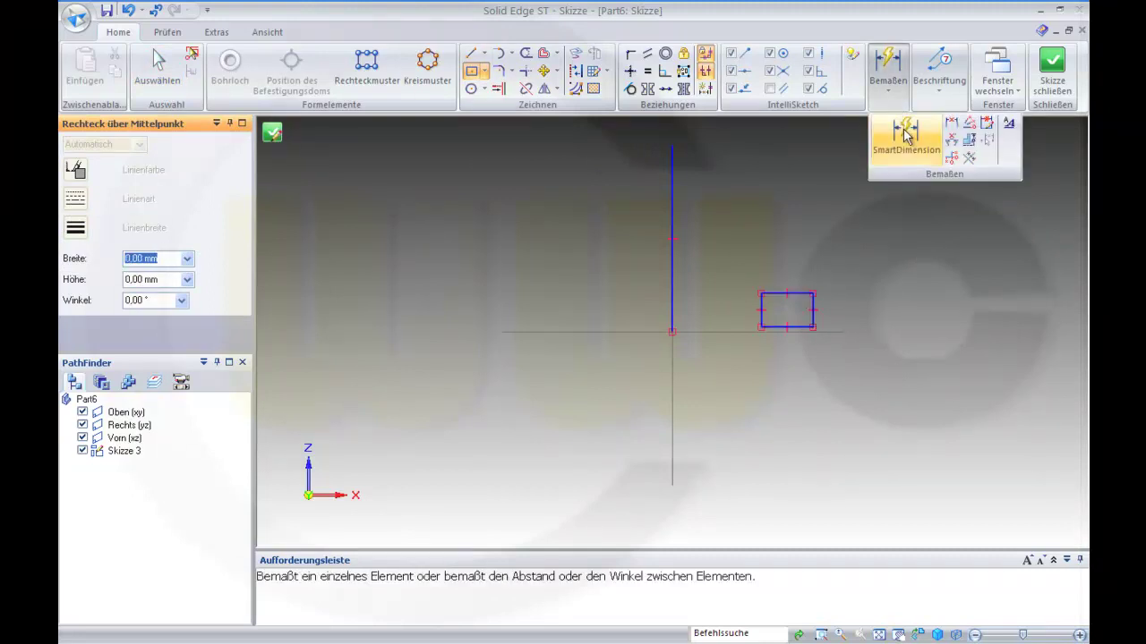
pyautogui.click(895, 135)
pyautogui.click(671, 188)
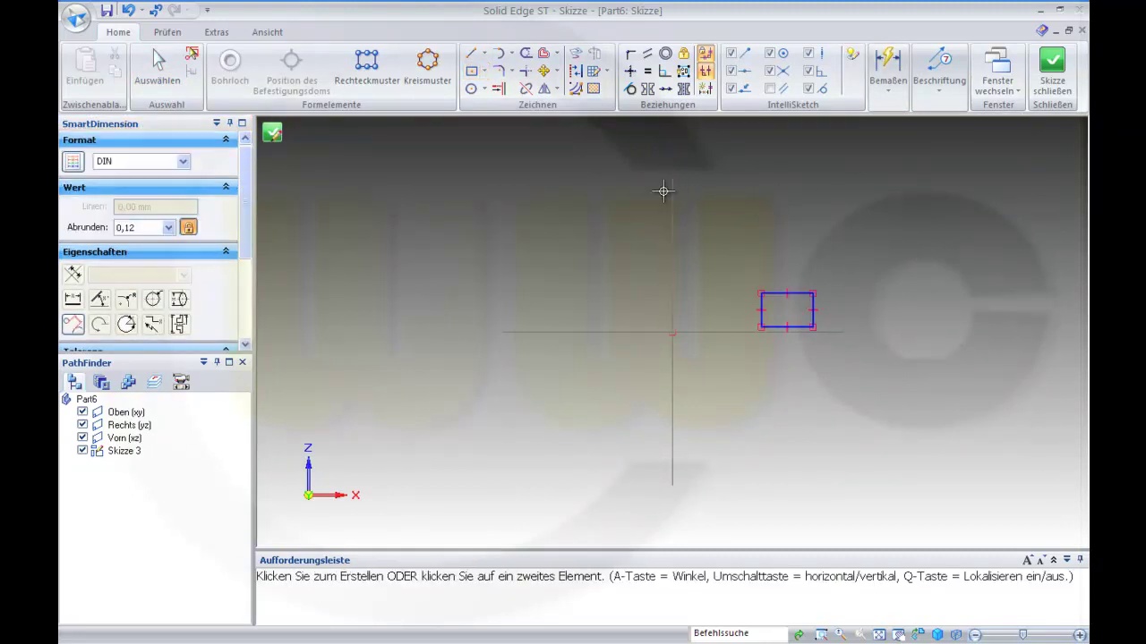
pyautogui.click(538, 210)
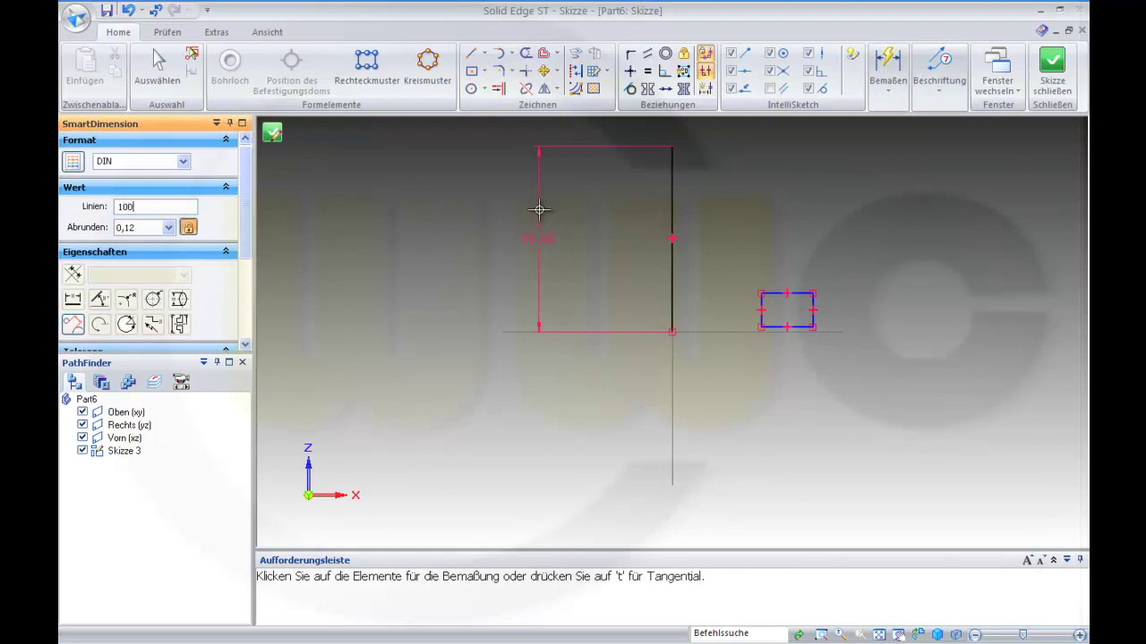
pyautogui.write('100')
pyautogui.press('Return')
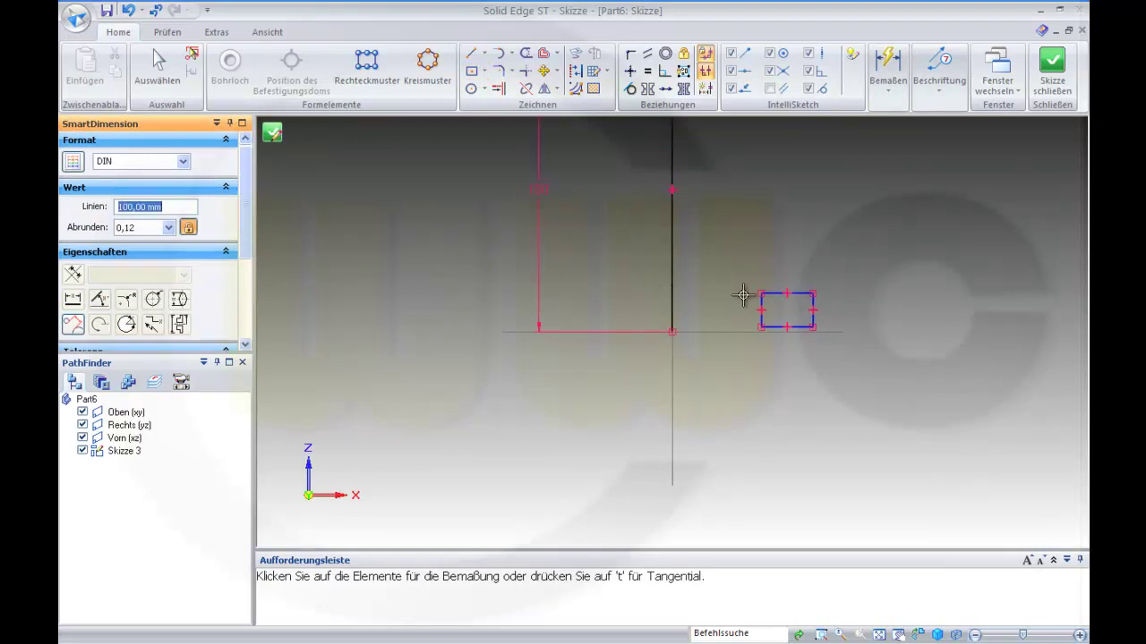
# - Dimension the rectangle's height and width and set both to 10 mm
pyautogui.click(772, 294)
pyautogui.click(767, 324)
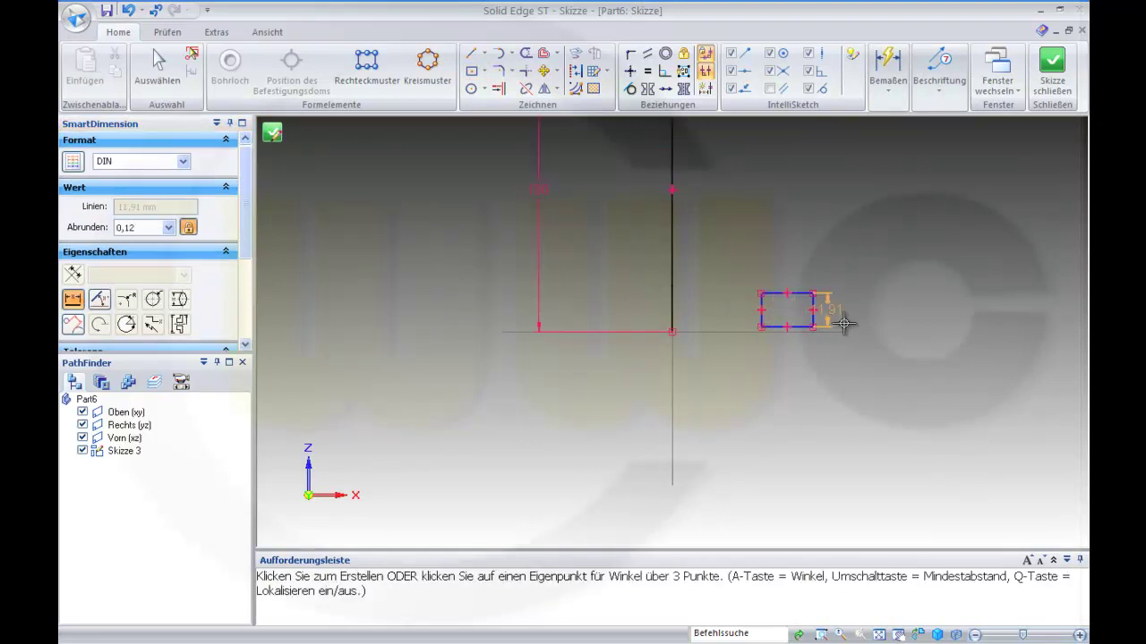
pyautogui.click(891, 321)
pyautogui.press('Return')
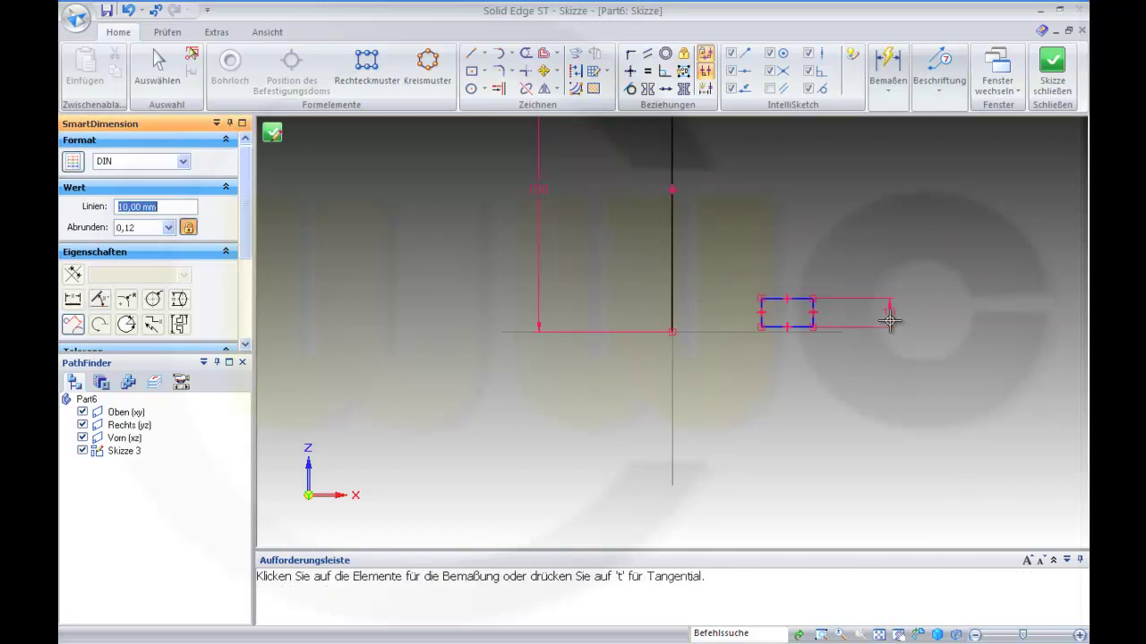
pyautogui.click(760, 323)
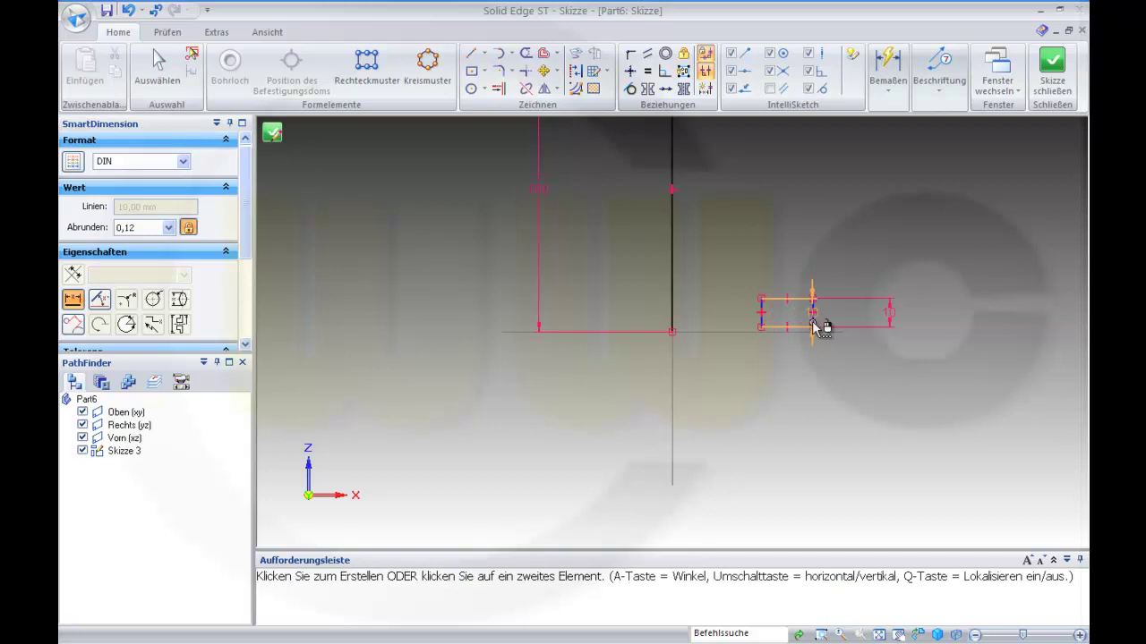
pyautogui.click(813, 322)
pyautogui.click(793, 256)
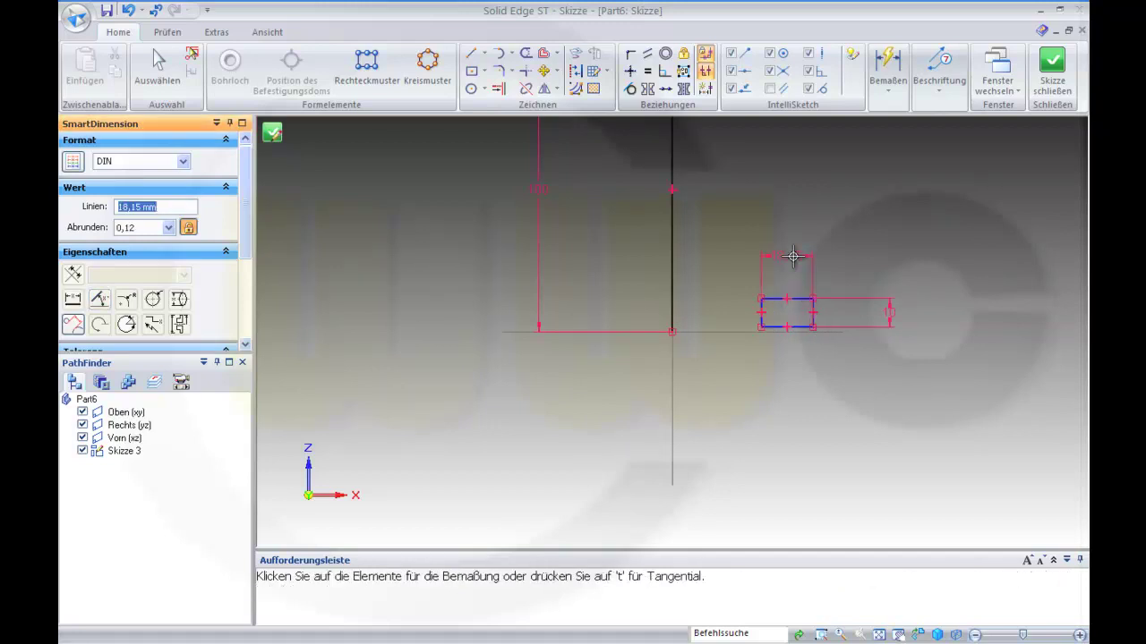
pyautogui.press('Return')
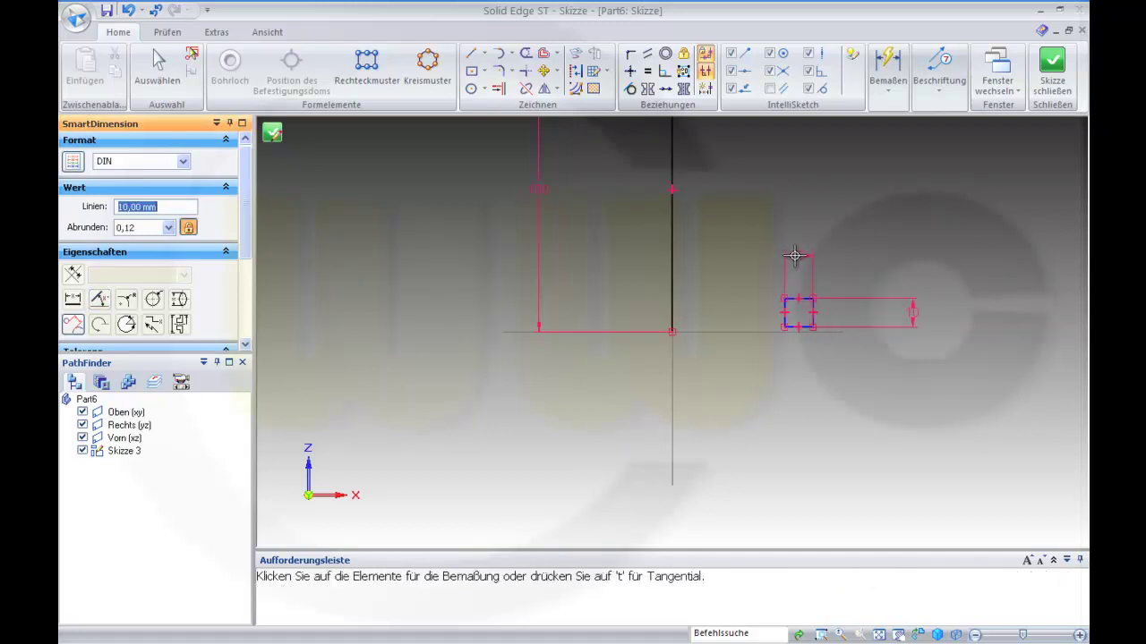
# - Dimension the distance from the vertical line to the rectangle's outer vertical edge and set it to 50 mm
pyautogui.click(811, 318)
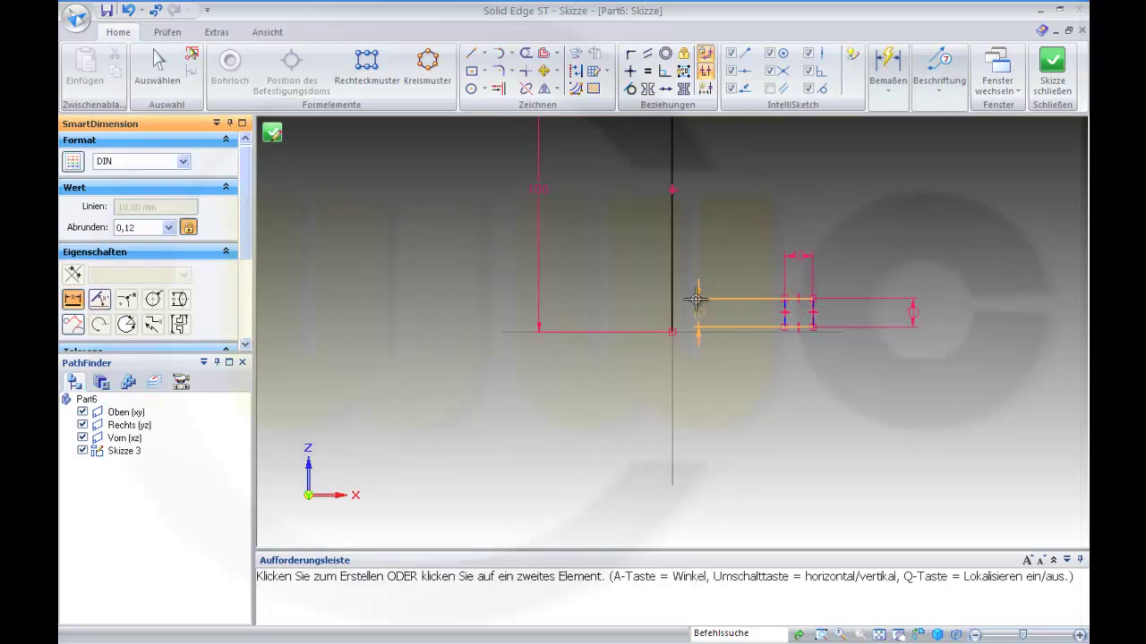
pyautogui.click(672, 306)
pyautogui.click(748, 436)
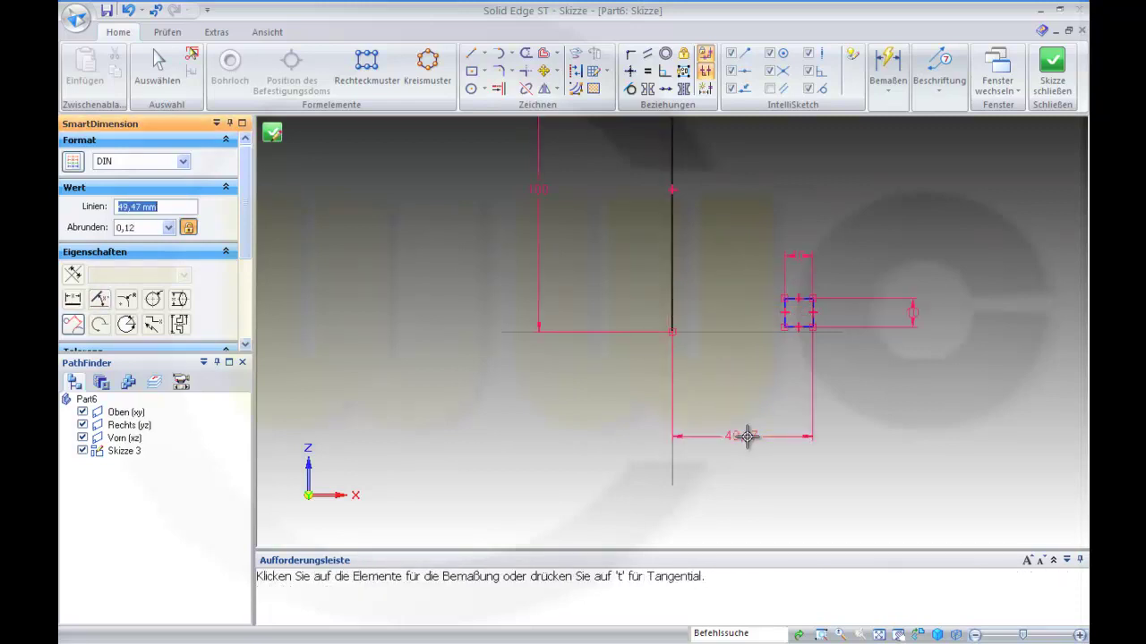
pyautogui.write('50')
pyautogui.press('Return')
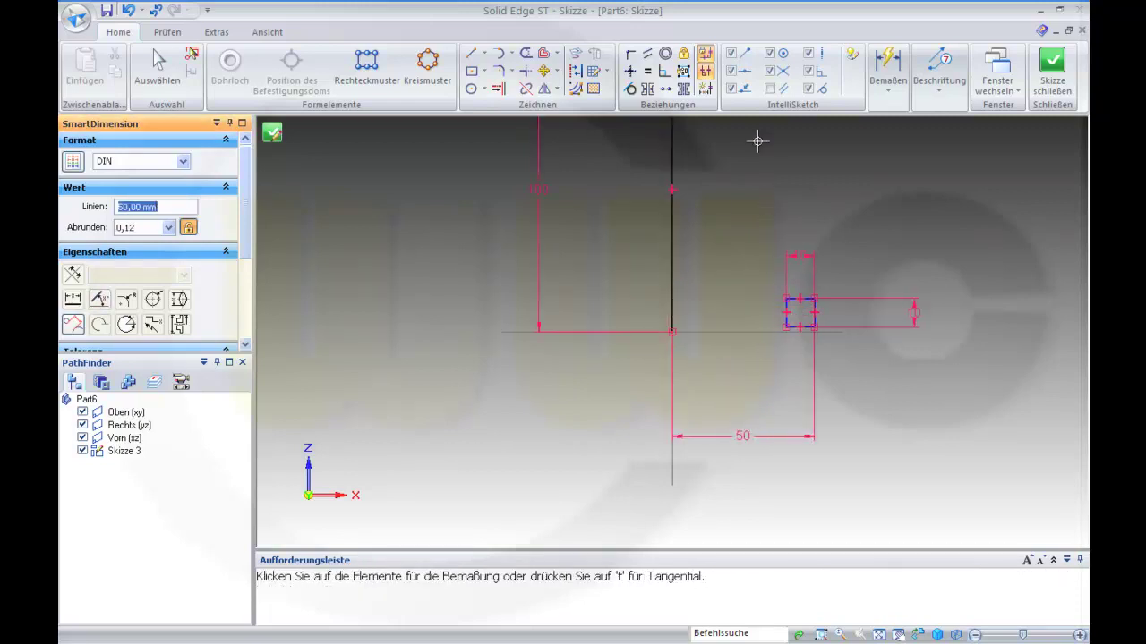
# - Align the square's lower inner corner horizontally with the vertical line's lower endpoint, and close the sketch
pyautogui.click(630, 71)
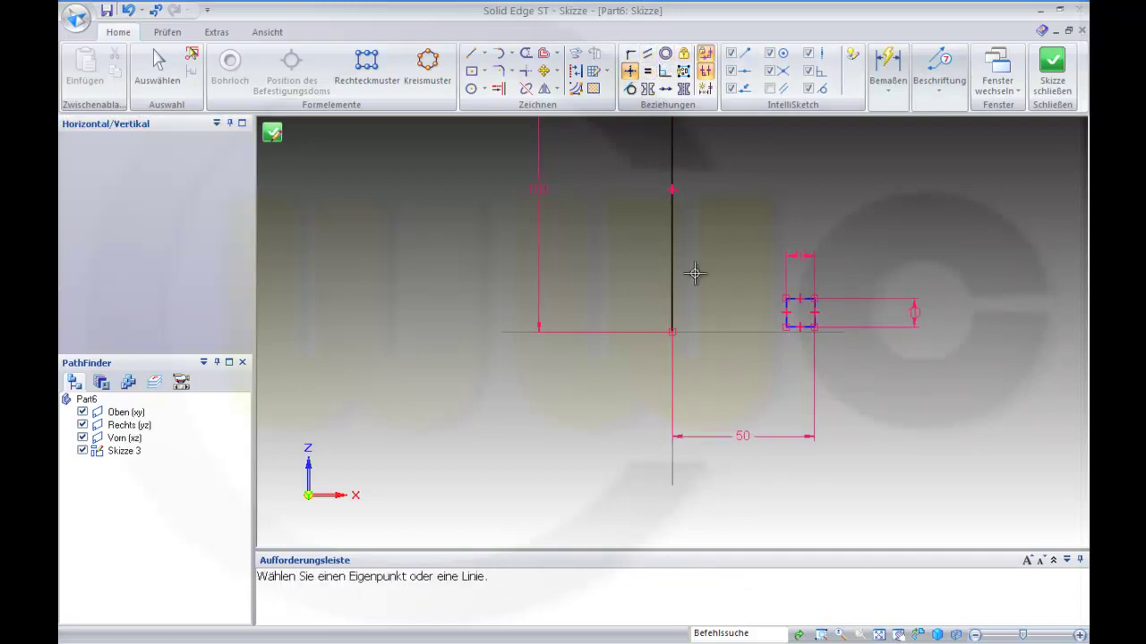
pyautogui.click(671, 334)
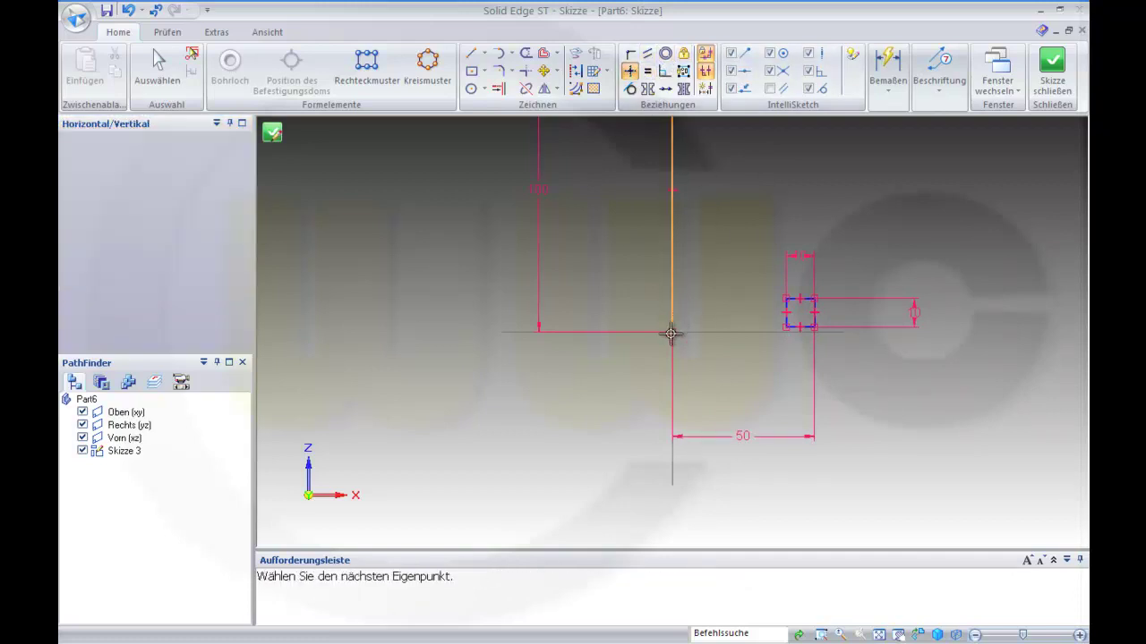
pyautogui.click(785, 328)
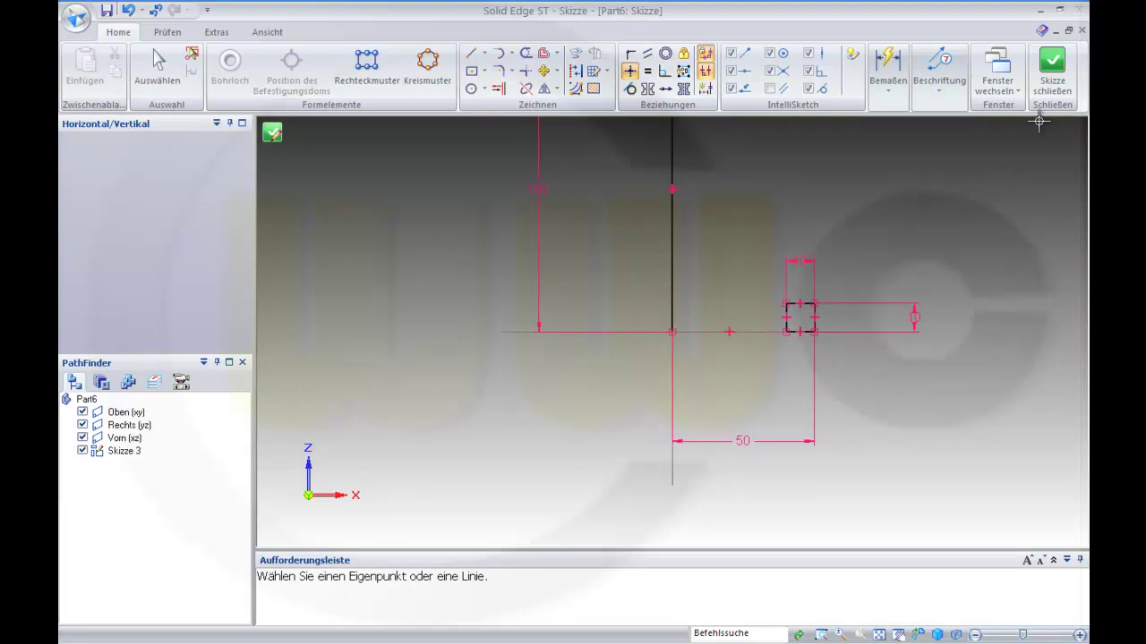
pyautogui.click(1052, 65)
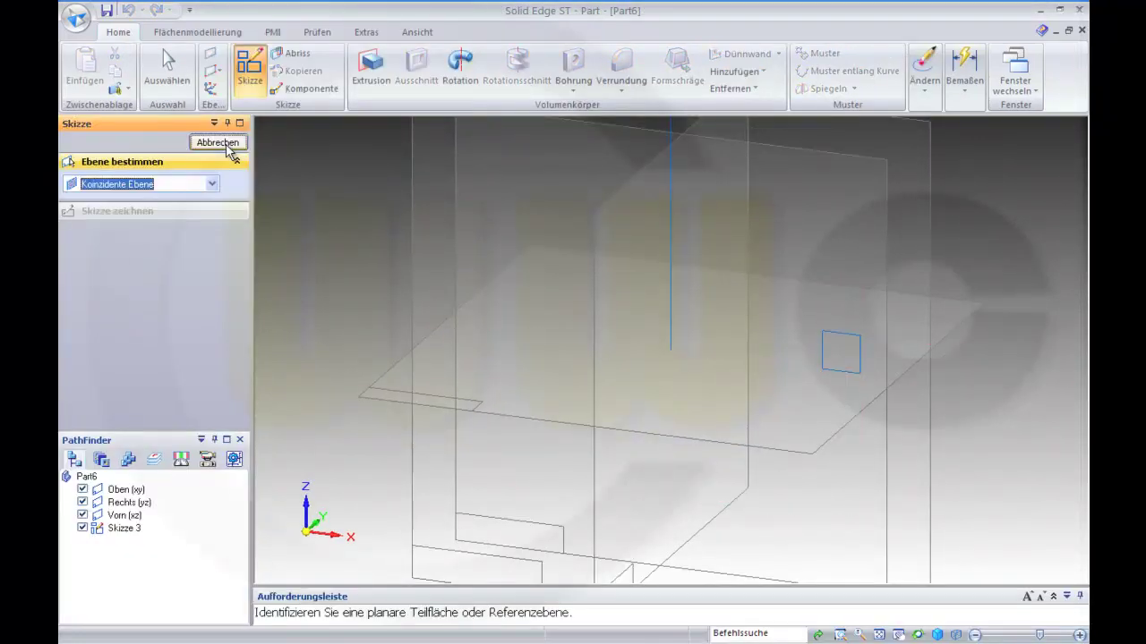
pyautogui.click(218, 143)
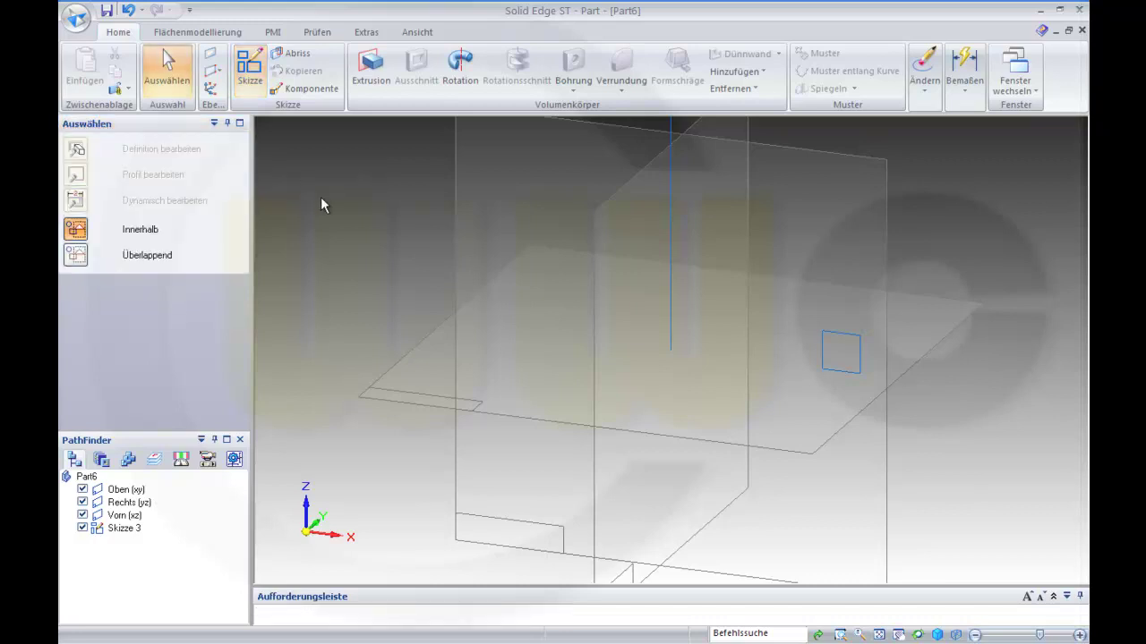
# - Start a helical protrusion (Schraubenfläche) from the sketch, using the square as cross section and the vertical line as rotation axis
pyautogui.click(735, 72)
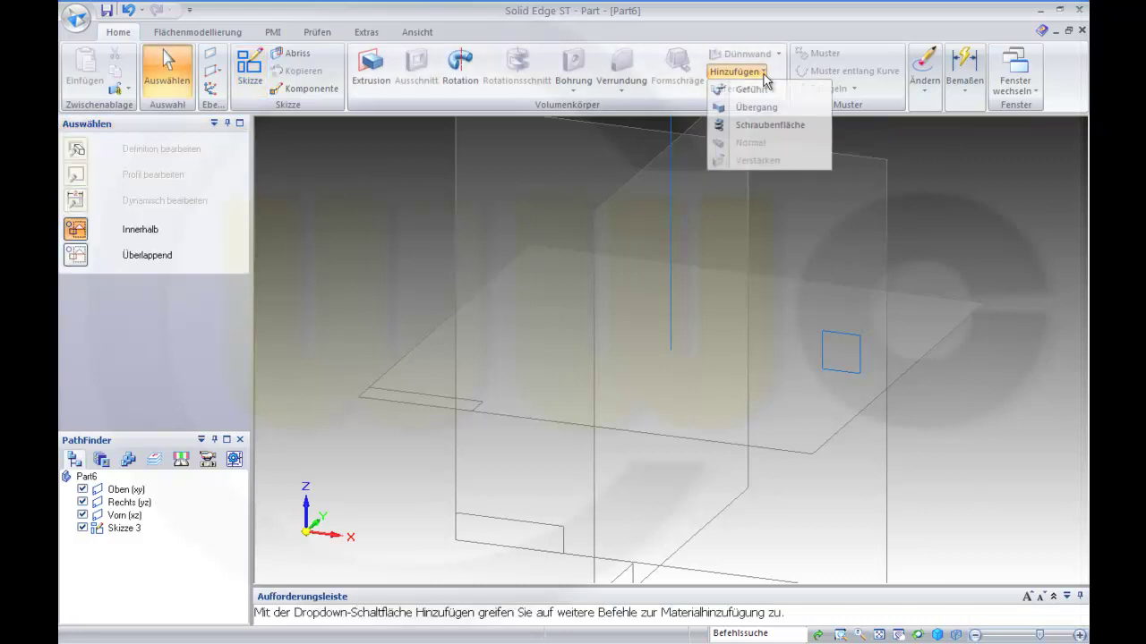
pyautogui.click(740, 120)
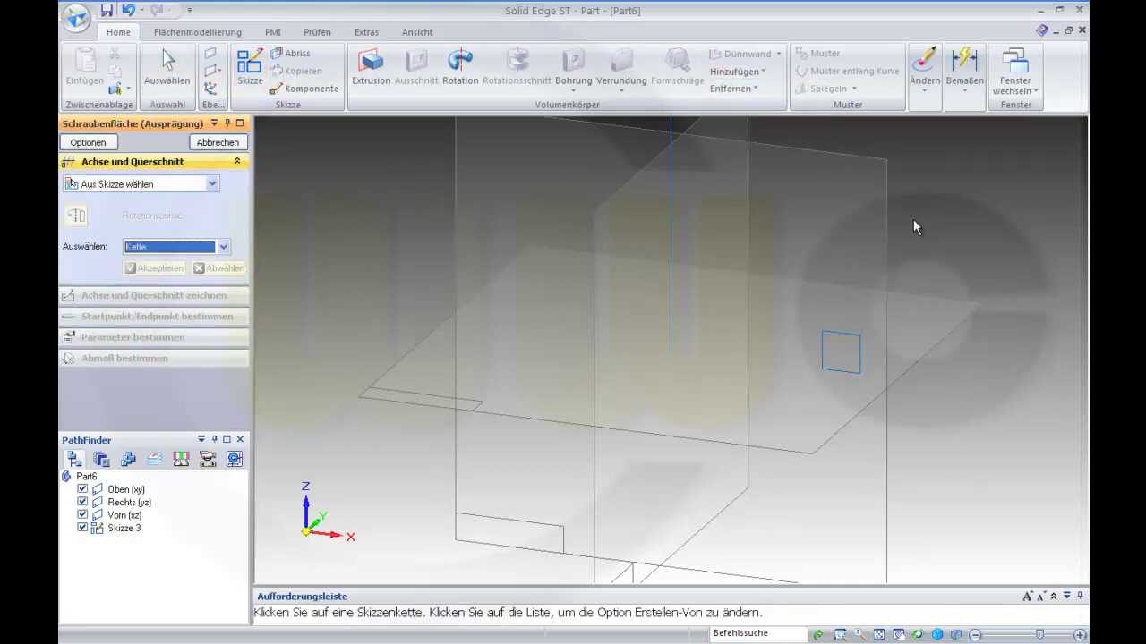
pyautogui.click(848, 345)
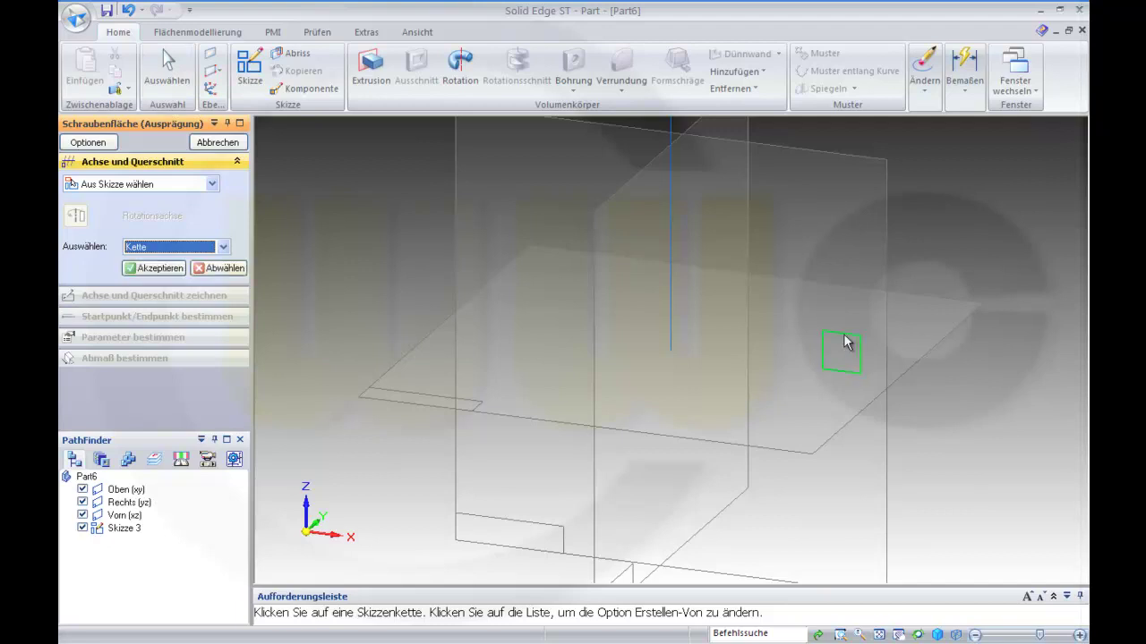
pyautogui.click(164, 271)
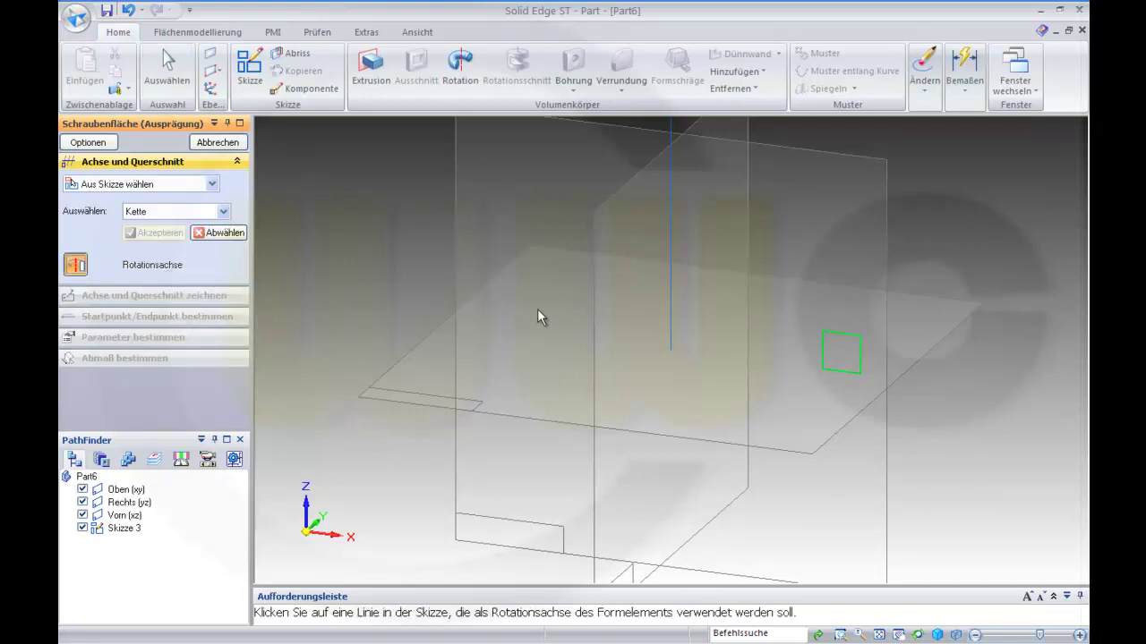
pyautogui.click(671, 297)
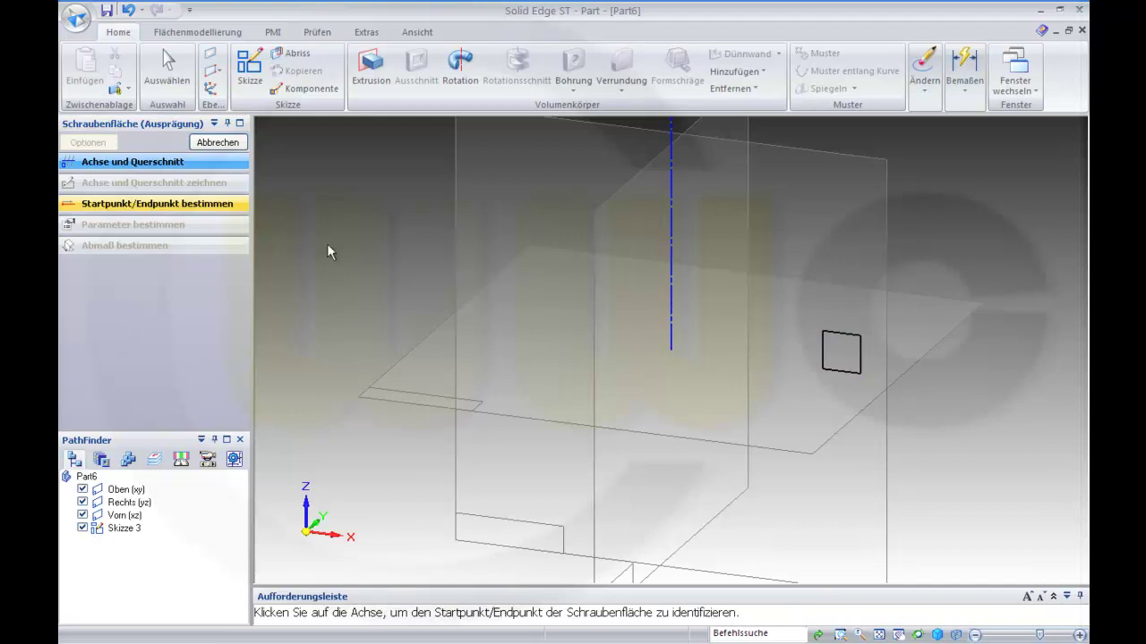
# - Start the helix at the axis's lower end, define it by Achslänge/Windungen with 1 turn and fixed extent, and finish the feature
pyautogui.click(671, 351)
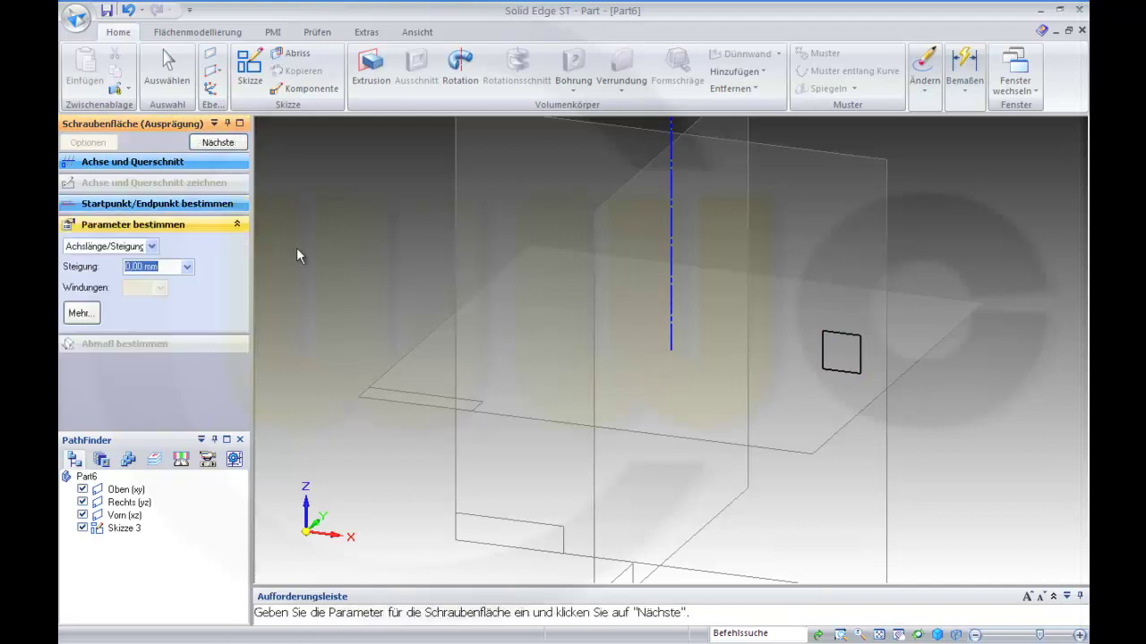
pyautogui.click(153, 248)
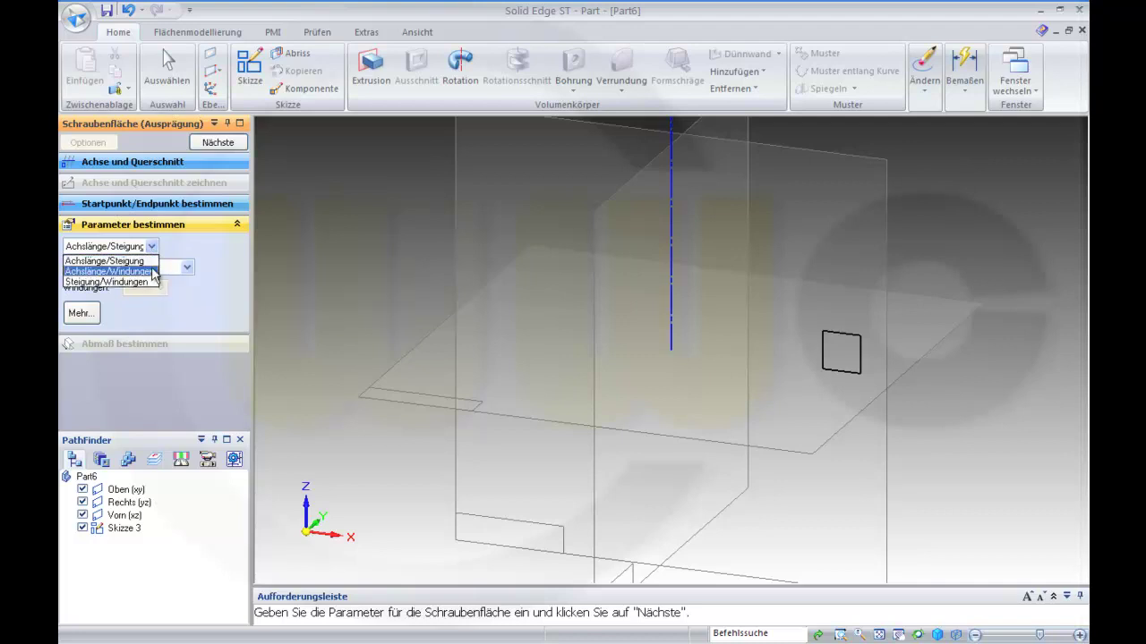
pyautogui.click(153, 272)
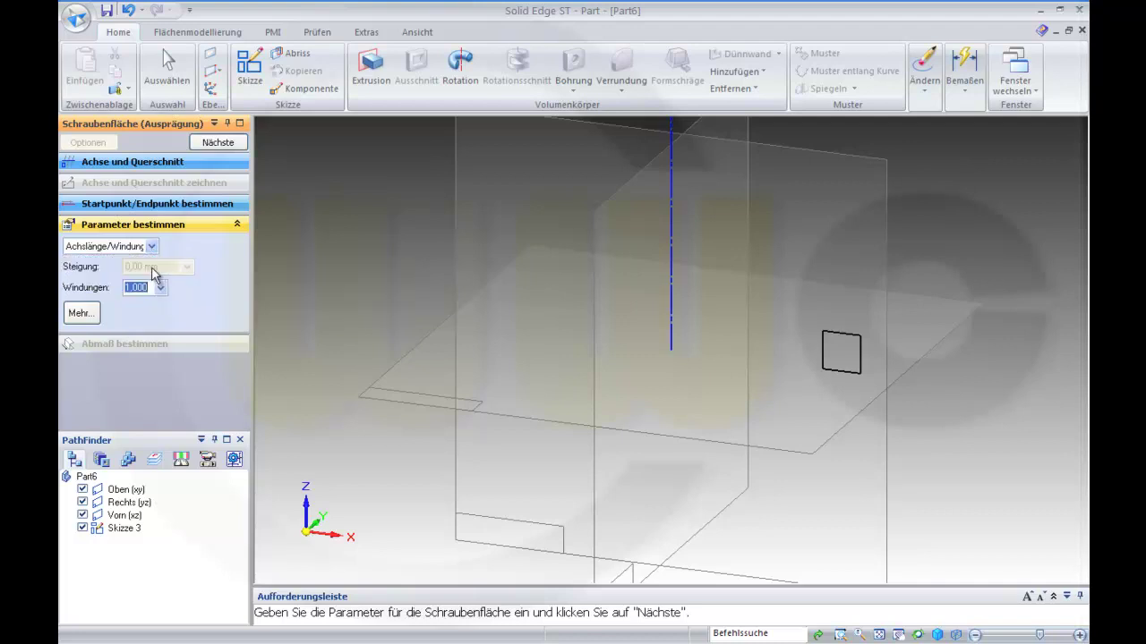
pyautogui.click(216, 145)
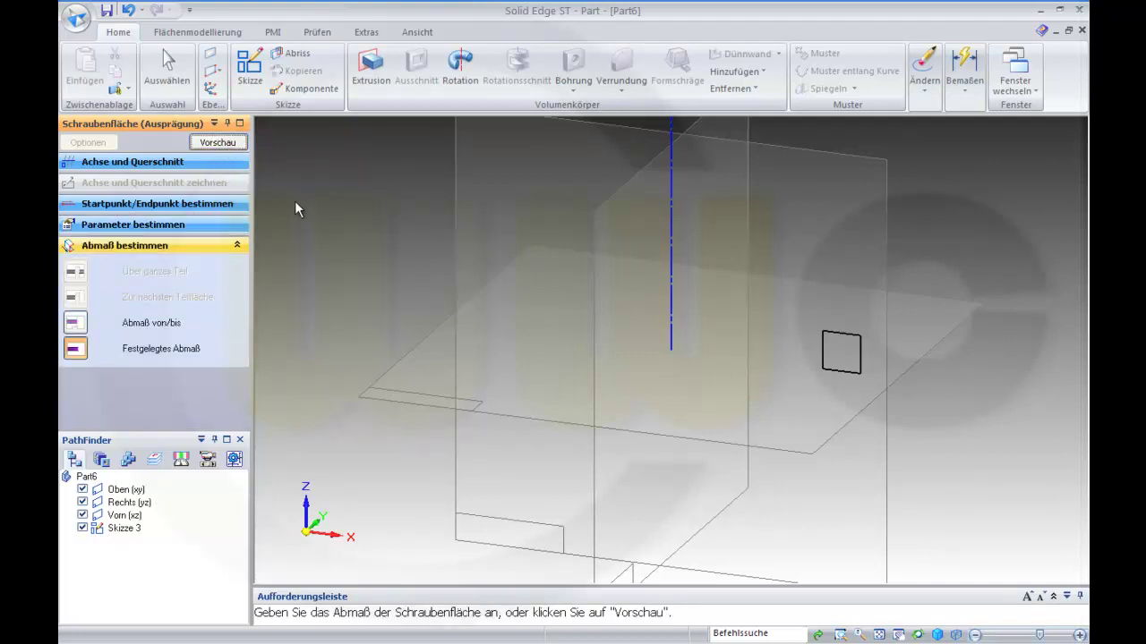
pyautogui.click(217, 142)
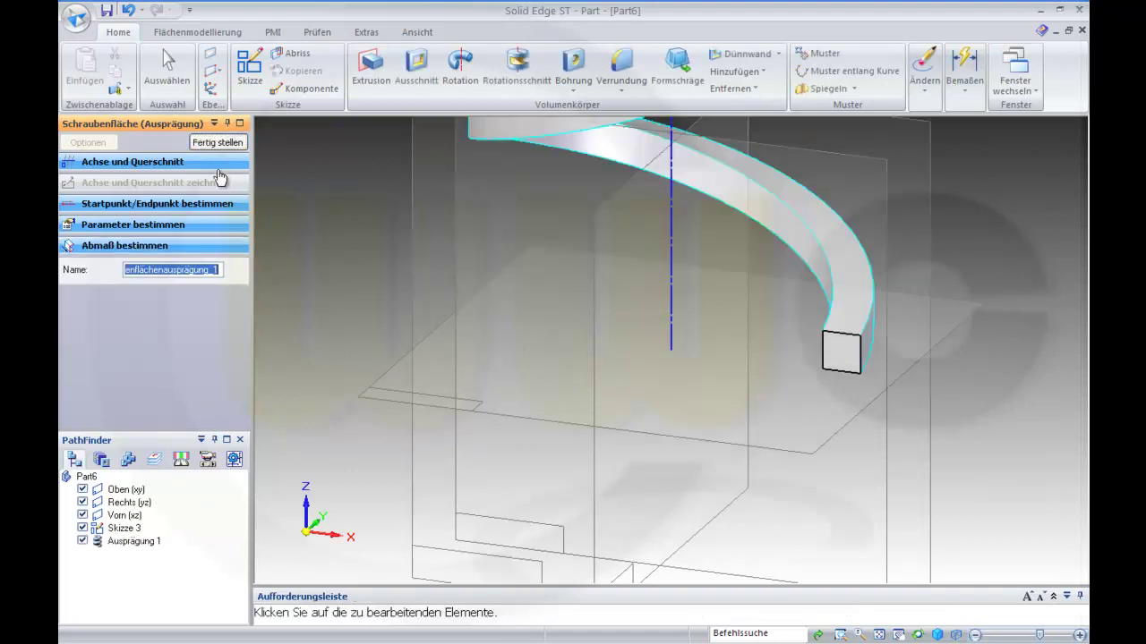
pyautogui.click(217, 145)
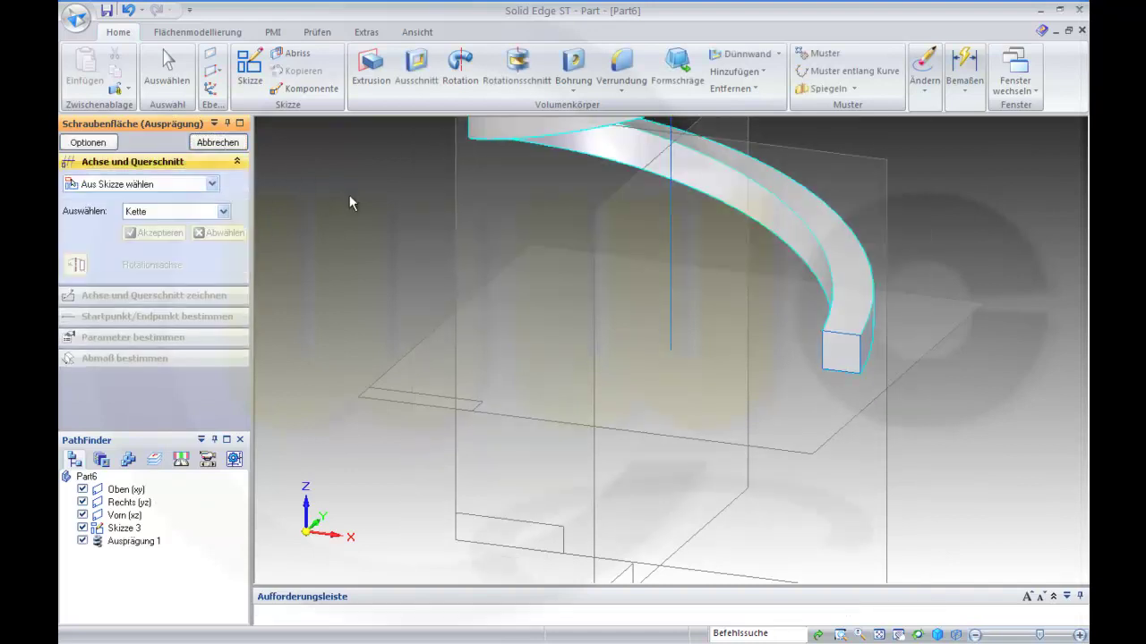
# - Create a derived curve (Abgeleitet) from the lower outer helical edge of the protrusion, using single-curve selection
pyautogui.click(218, 144)
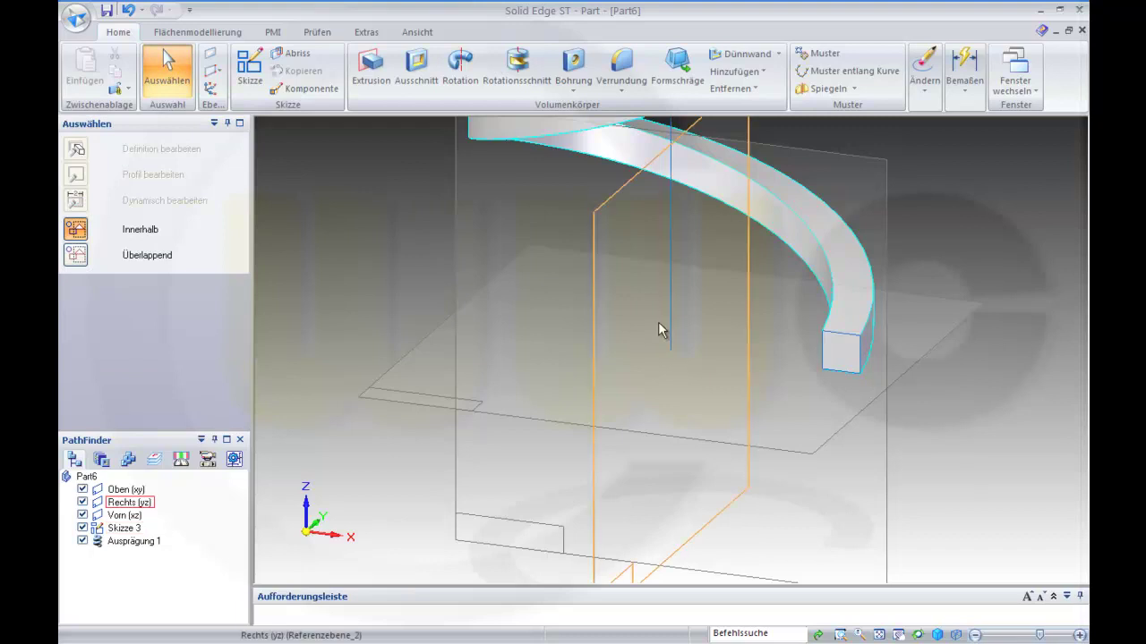
pyautogui.keyDown('shift'); pyautogui.moveTo(659, 324); pyautogui.dragTo(815, 376, button='middle'); pyautogui.keyUp('shift')
pyautogui.click(815, 377)
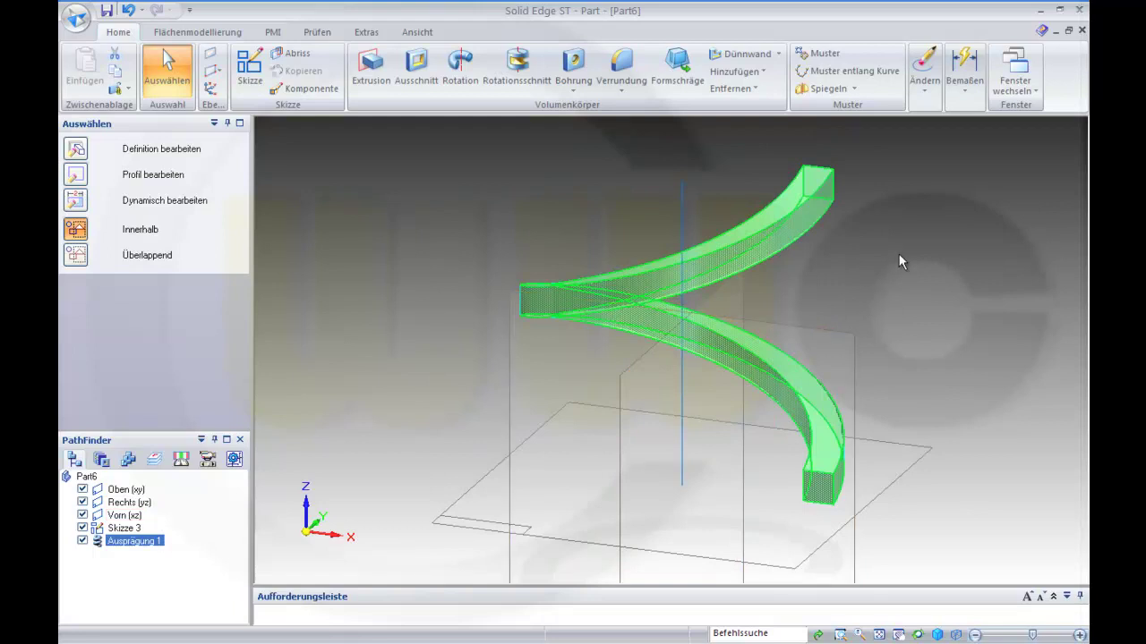
pyautogui.click(213, 36)
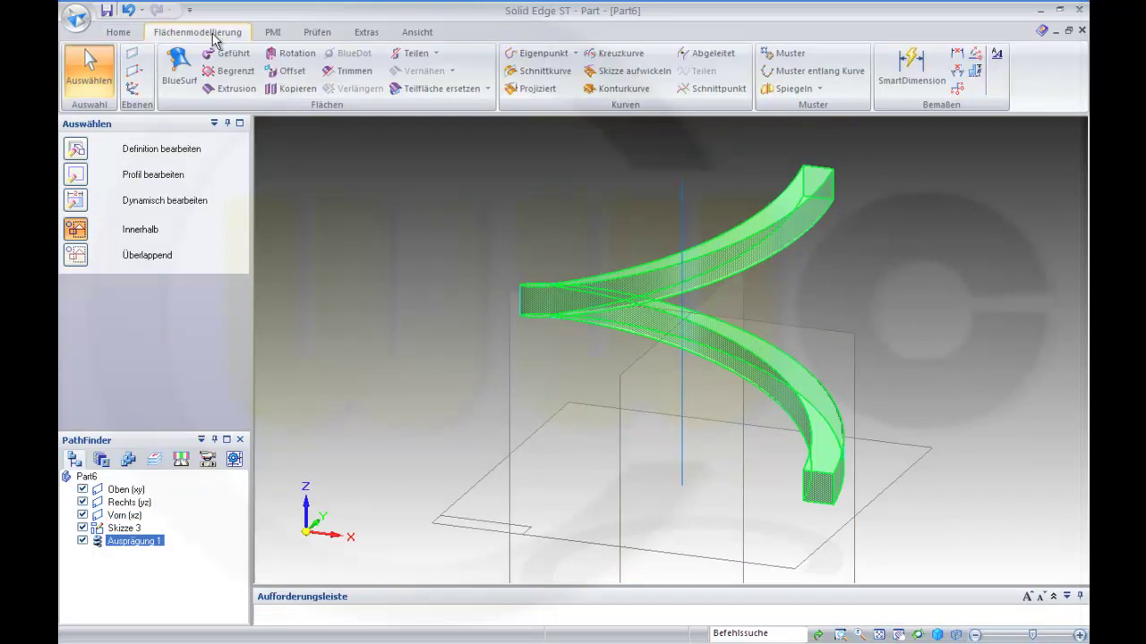
pyautogui.click(706, 53)
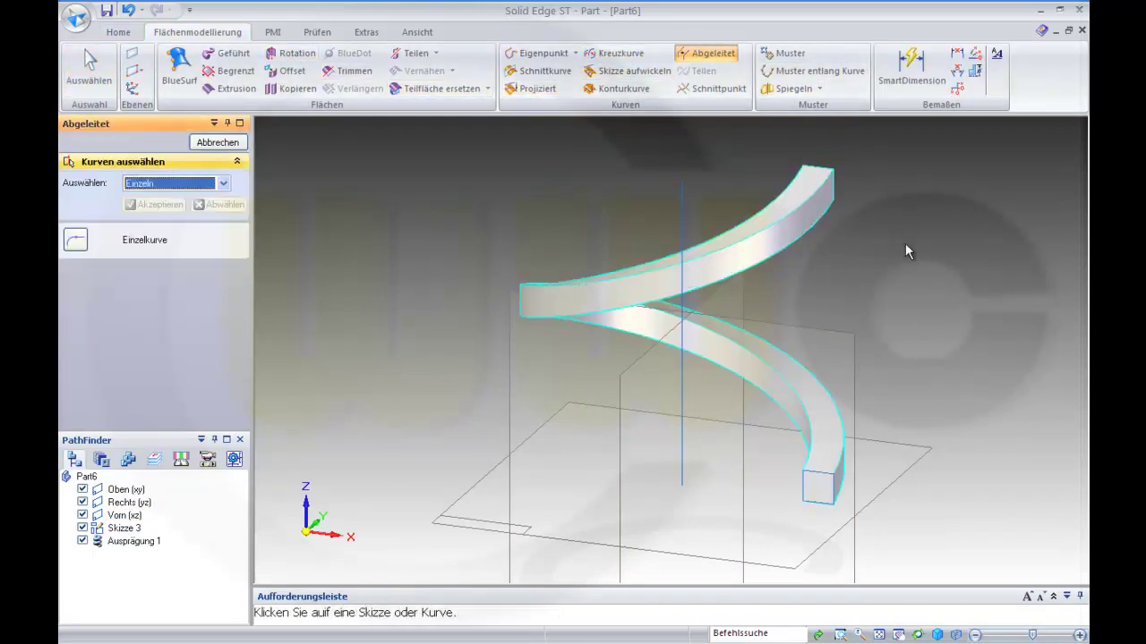
pyautogui.click(839, 496)
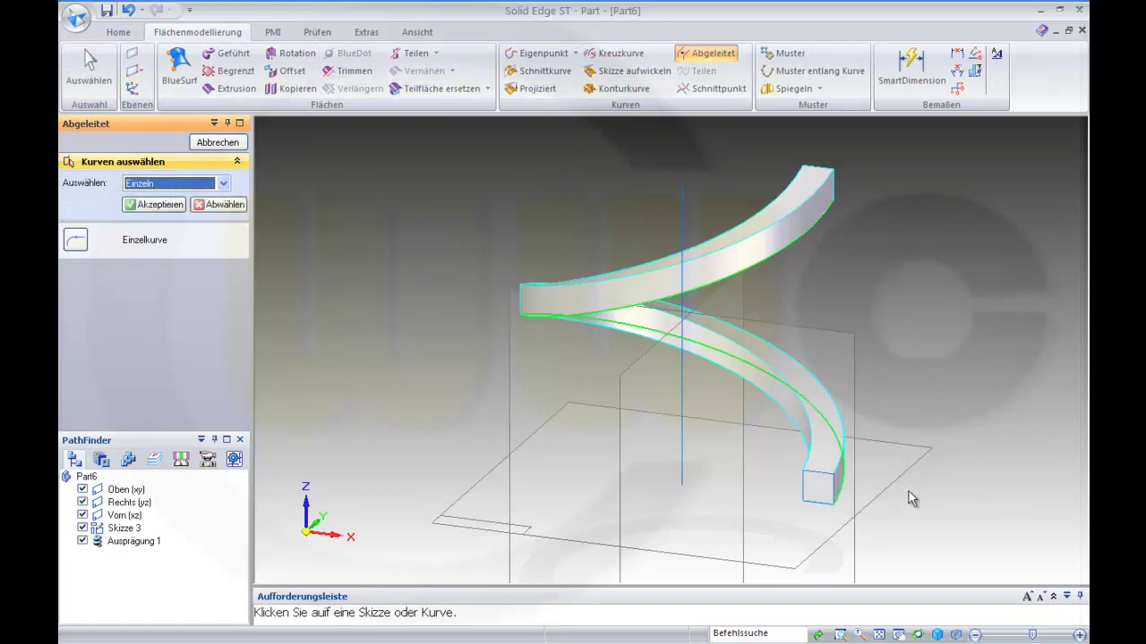
pyautogui.click(154, 204)
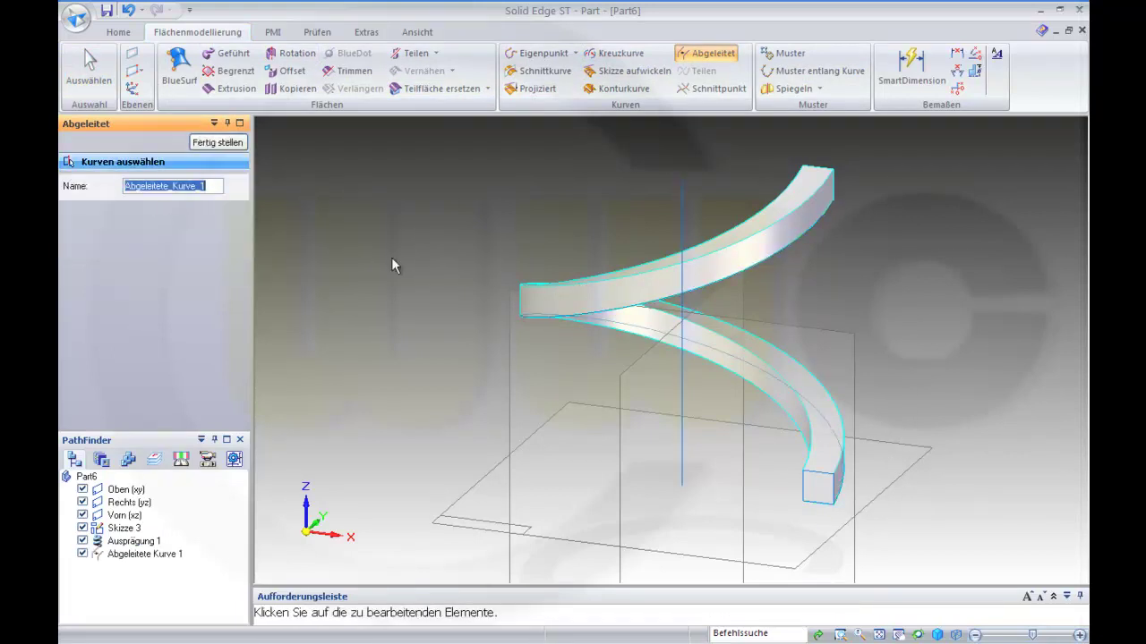
pyautogui.click(231, 145)
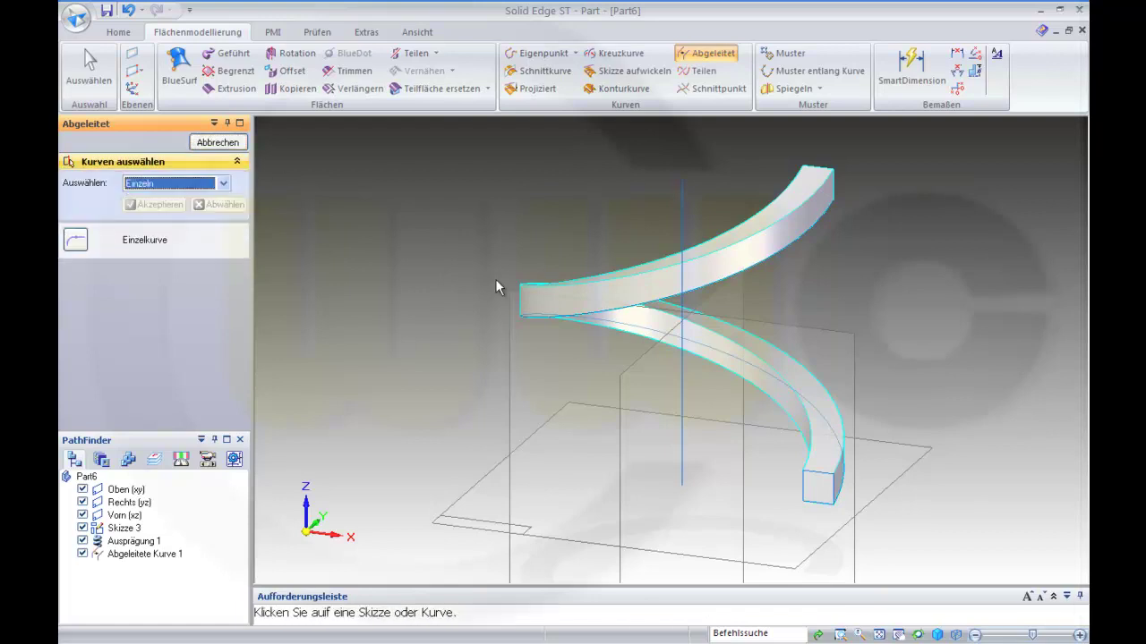
pyautogui.click(228, 143)
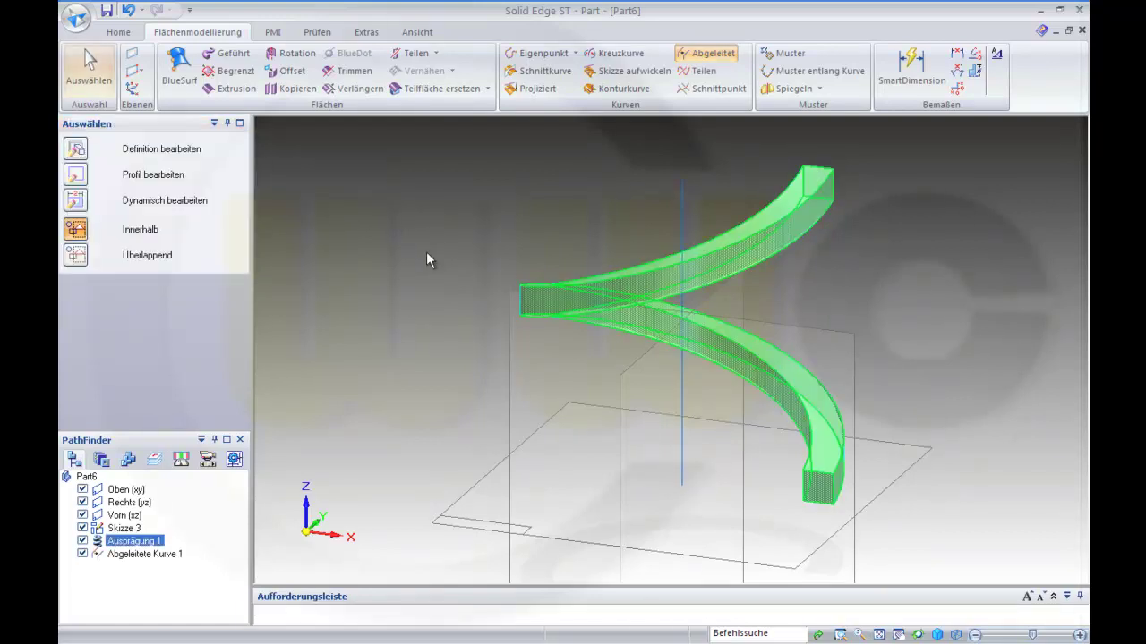
# - Drop the parent elements of the derived curve so it no longer depends on the protrusion
pyautogui.click(152, 554)
pyautogui.rightClick(158, 561)
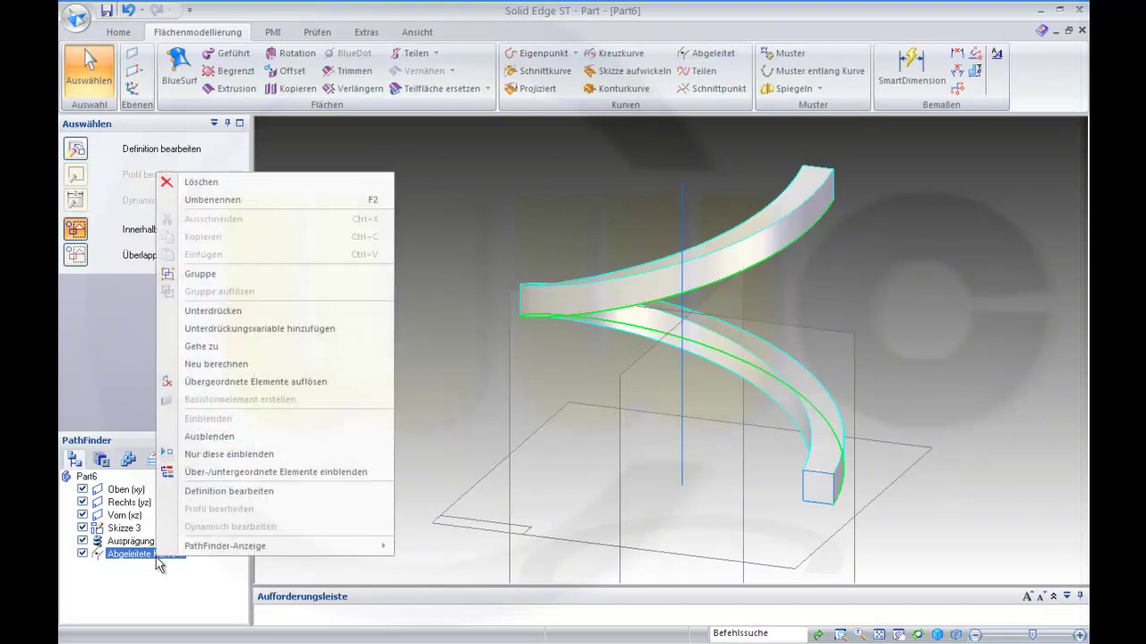
pyautogui.click(228, 383)
pyautogui.click(492, 355)
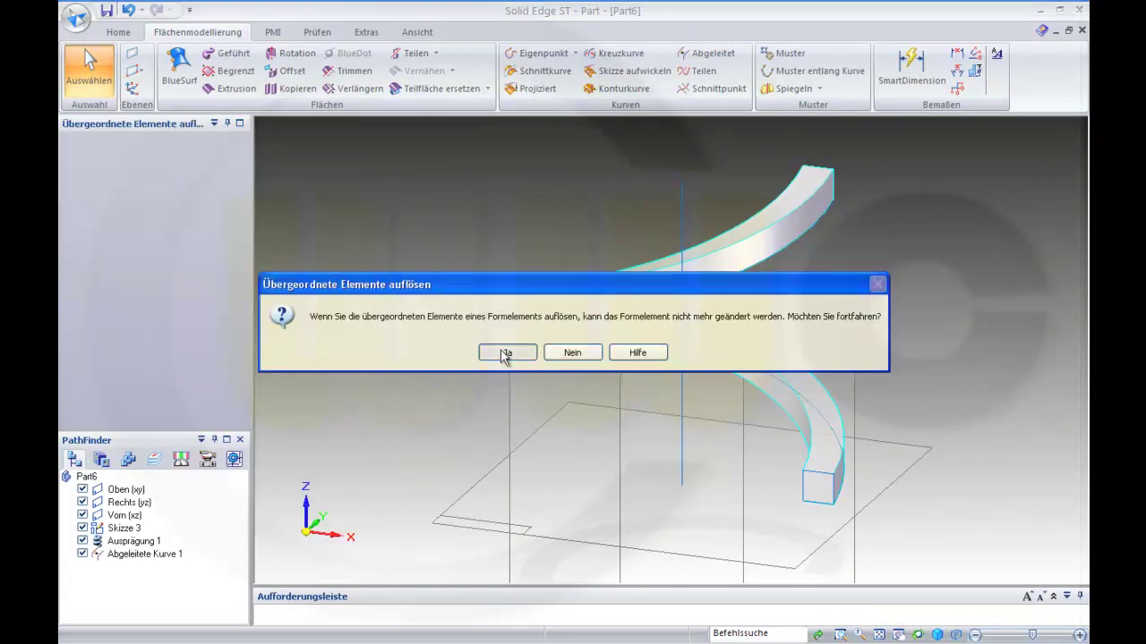
# - Delete the helical protrusion and its sketch, keeping only the derived helical curve
pyautogui.click(133, 541)
pyautogui.rightClick(134, 540)
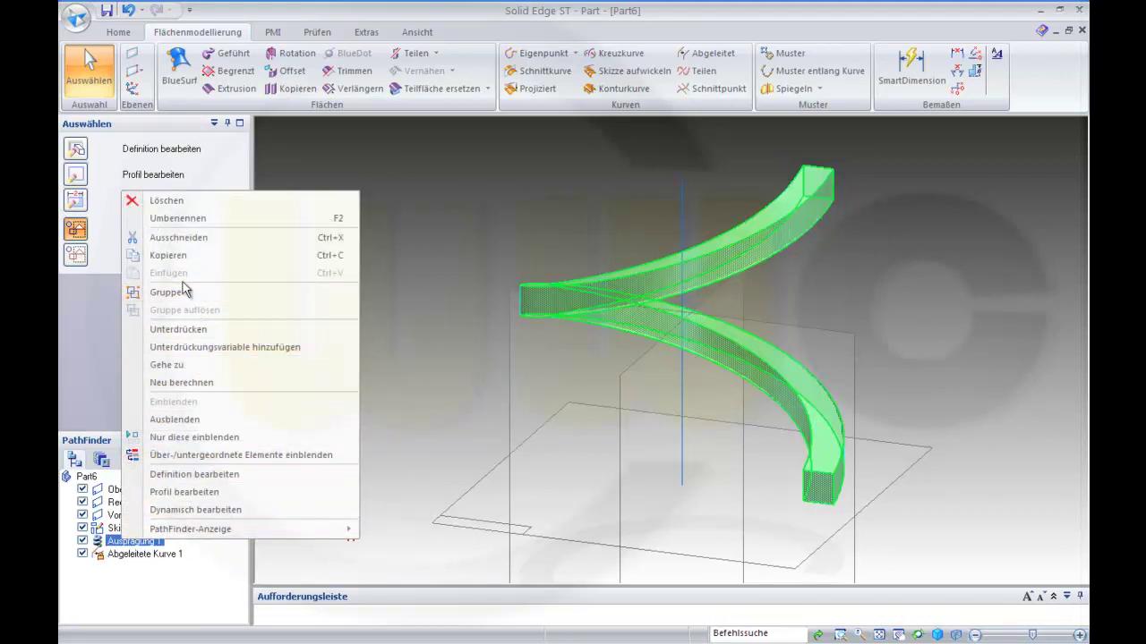
pyautogui.click(280, 276)
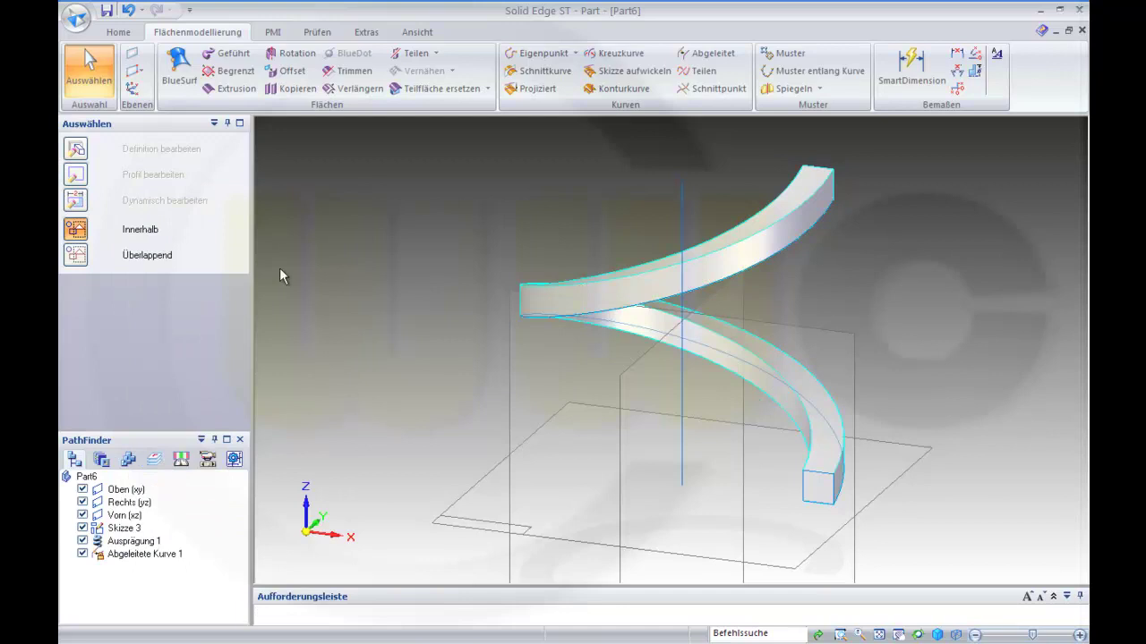
pyautogui.click(132, 529)
pyautogui.rightClick(133, 529)
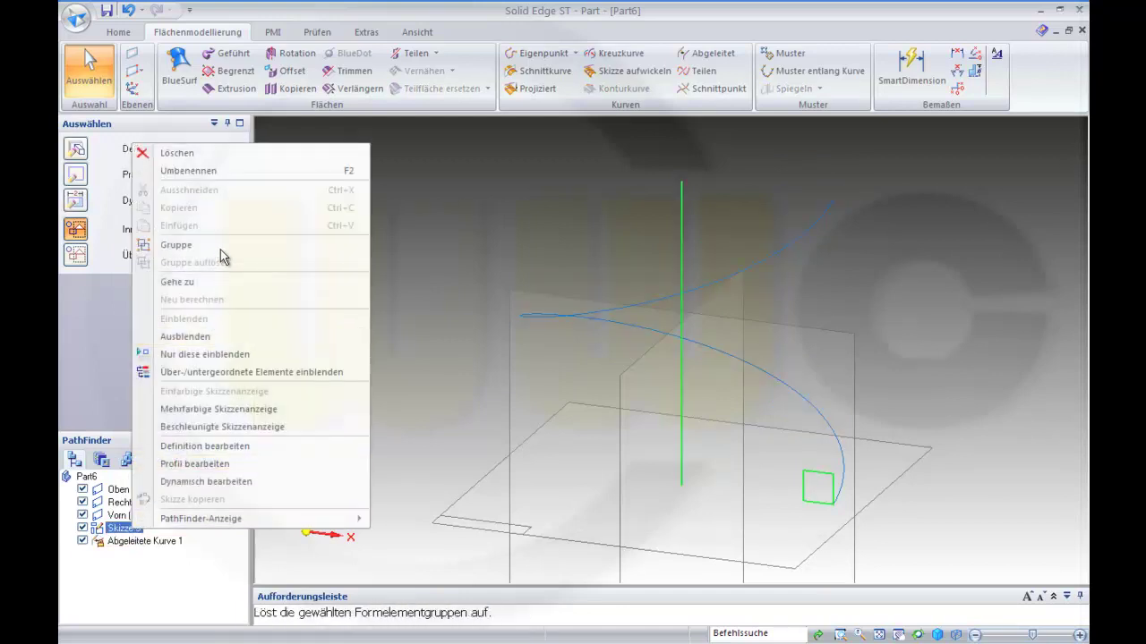
pyautogui.click(197, 155)
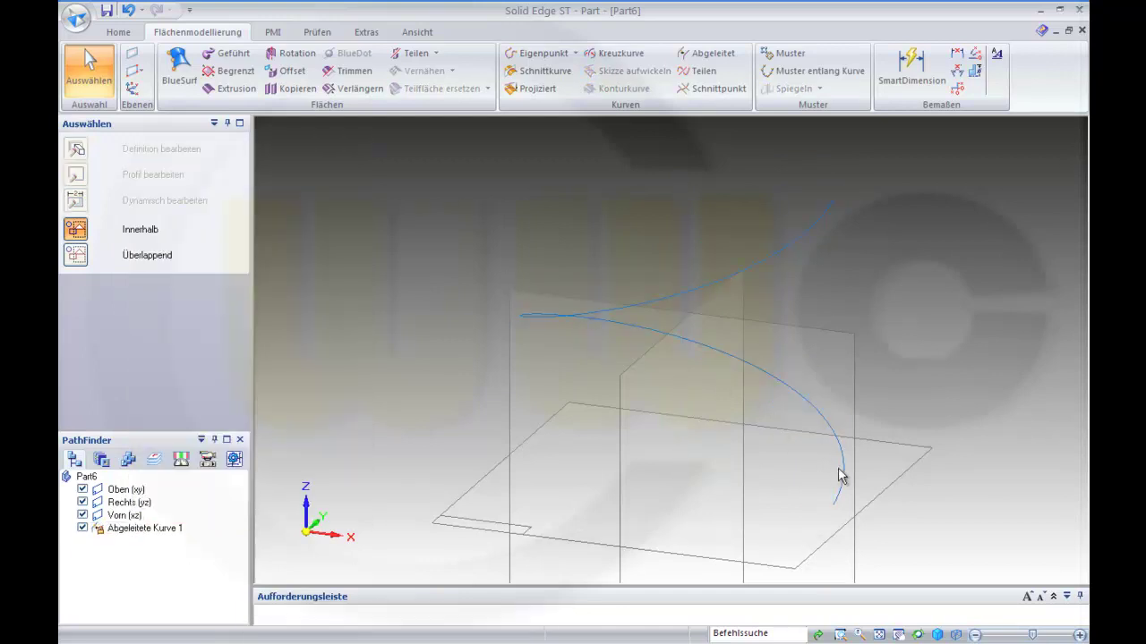
# - Start a sketch on the Oben (xy) plane and draw two circles centred on the origin, about 45 mm and 76 mm in diameter
pyautogui.moveTo(841, 476); pyautogui.dragTo(983, 350, button='middle')
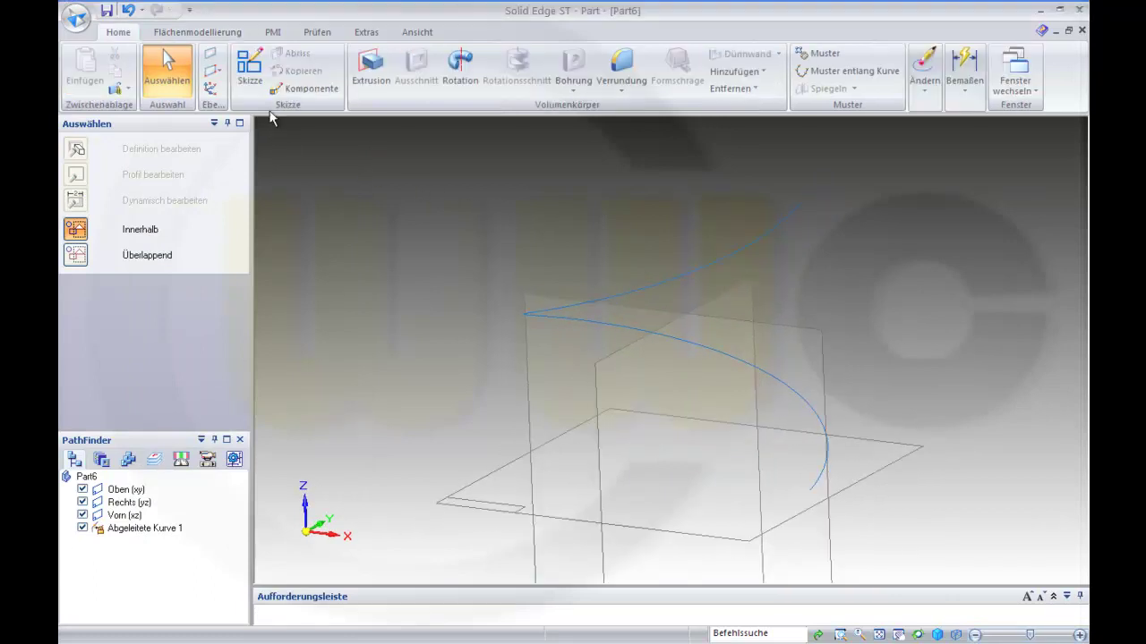
pyautogui.click(250, 67)
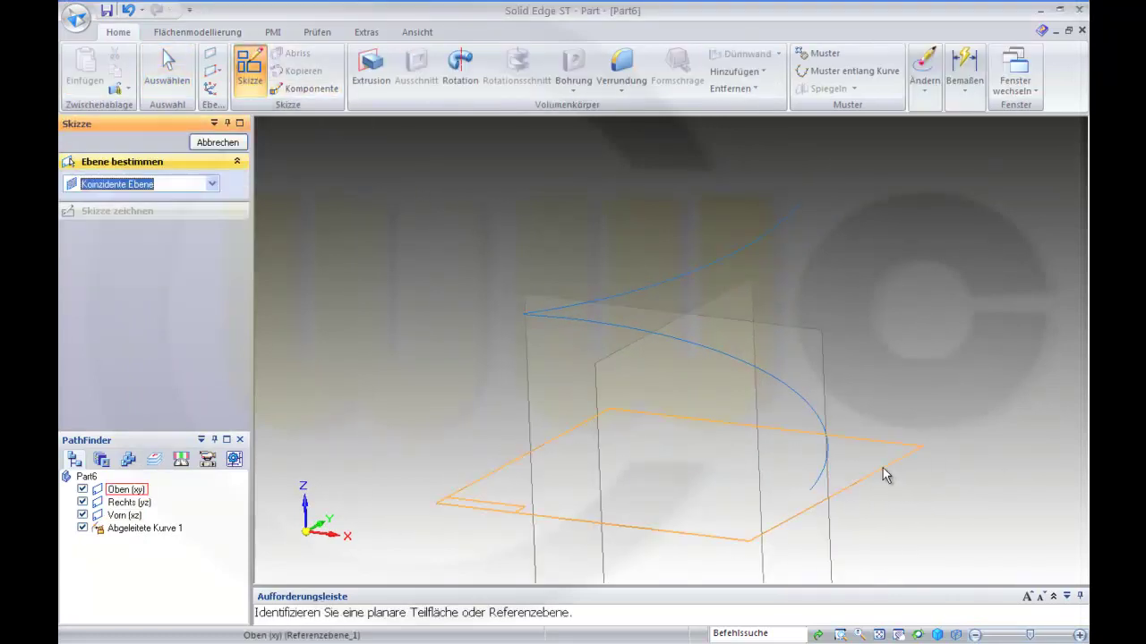
pyautogui.click(882, 474)
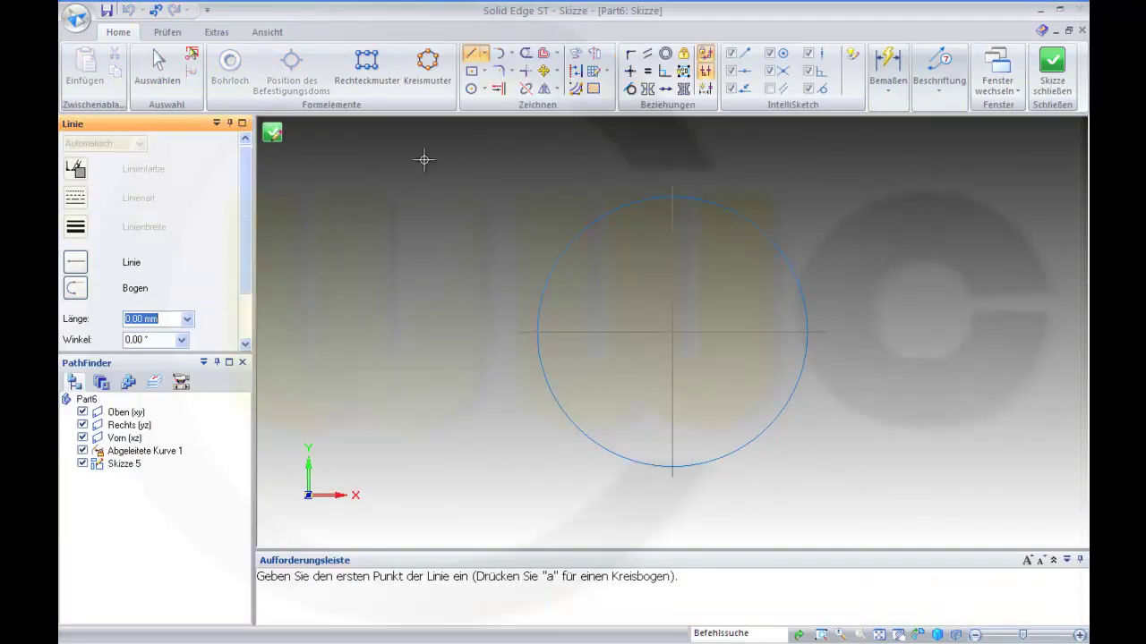
pyautogui.click(471, 88)
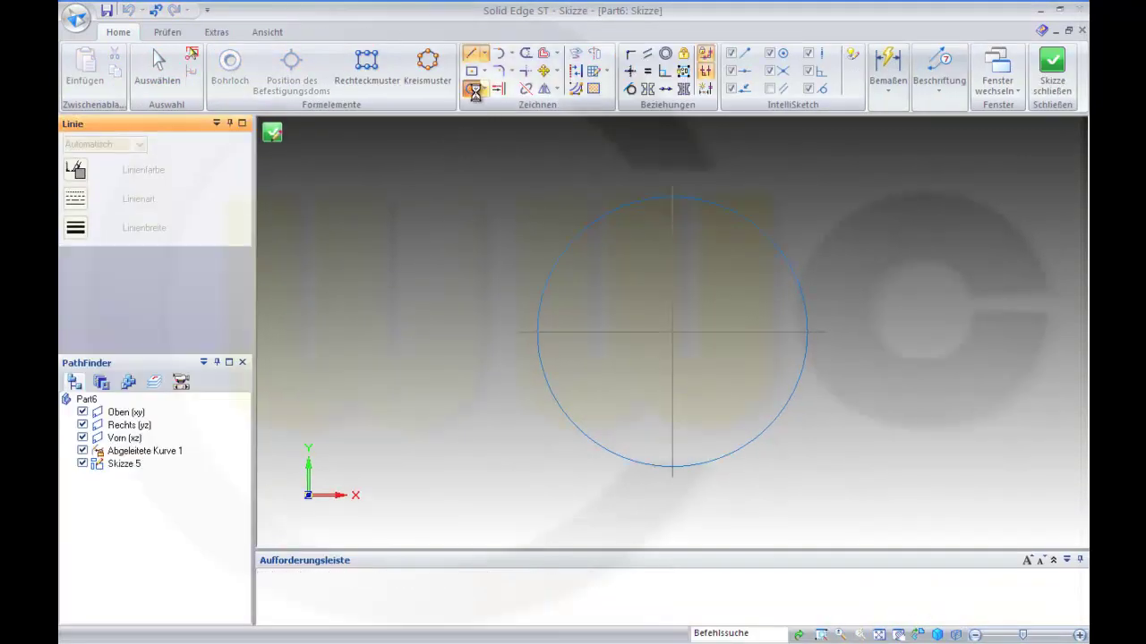
pyautogui.click(673, 331)
pyautogui.click(719, 366)
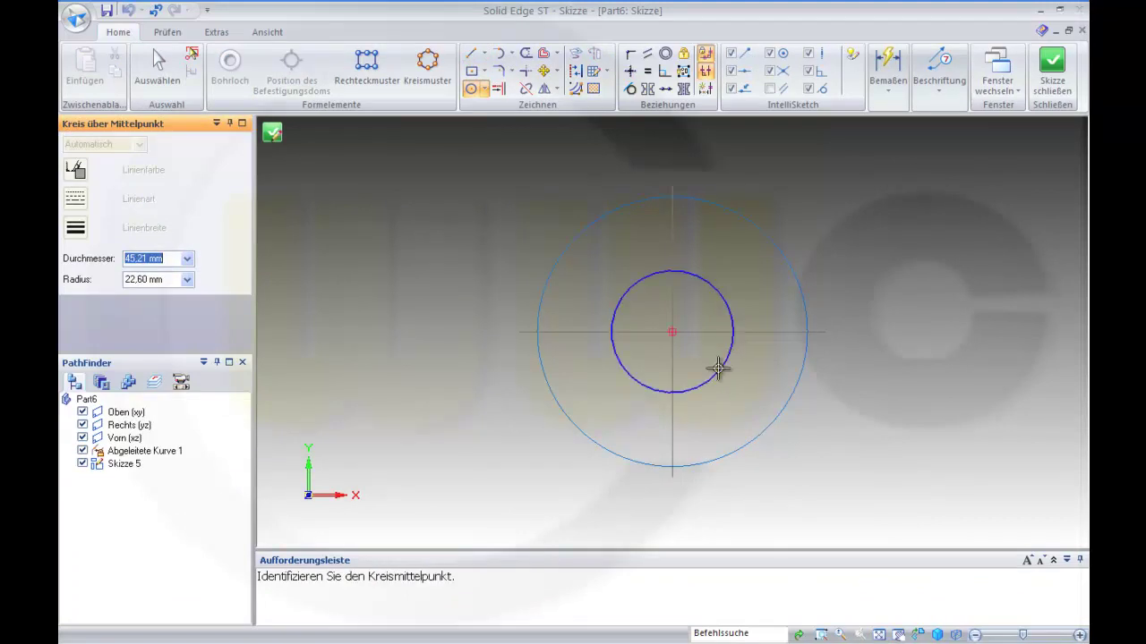
pyautogui.click(672, 331)
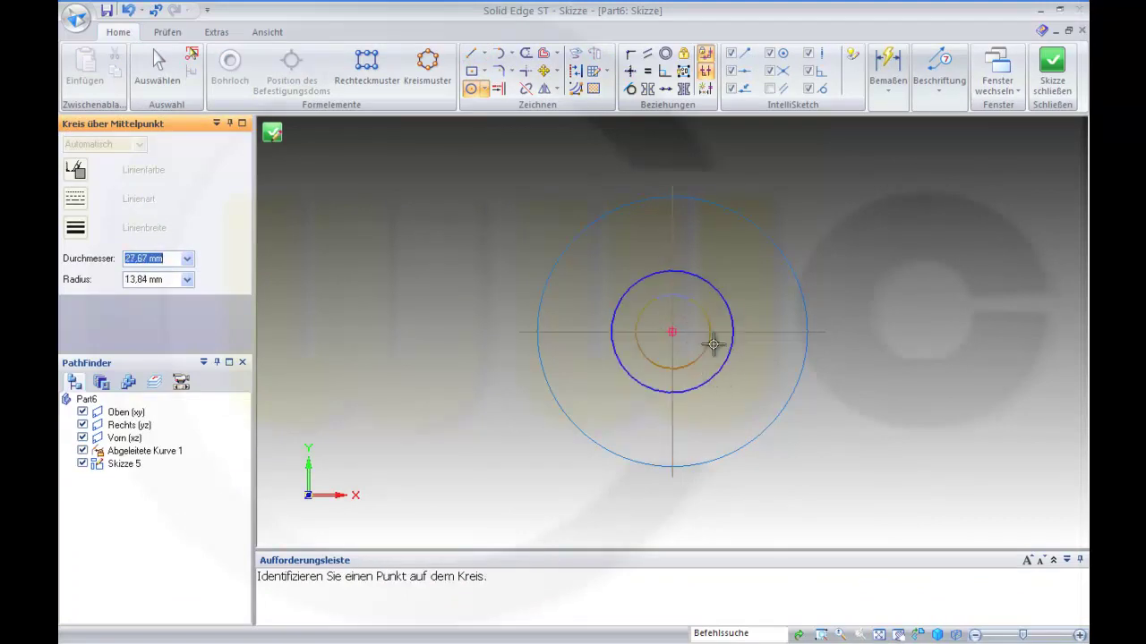
pyautogui.click(775, 340)
# - Dimension the two circles, setting the outer diameter to 100 mm and the inner diameter to 20 mm
pyautogui.click(904, 103)
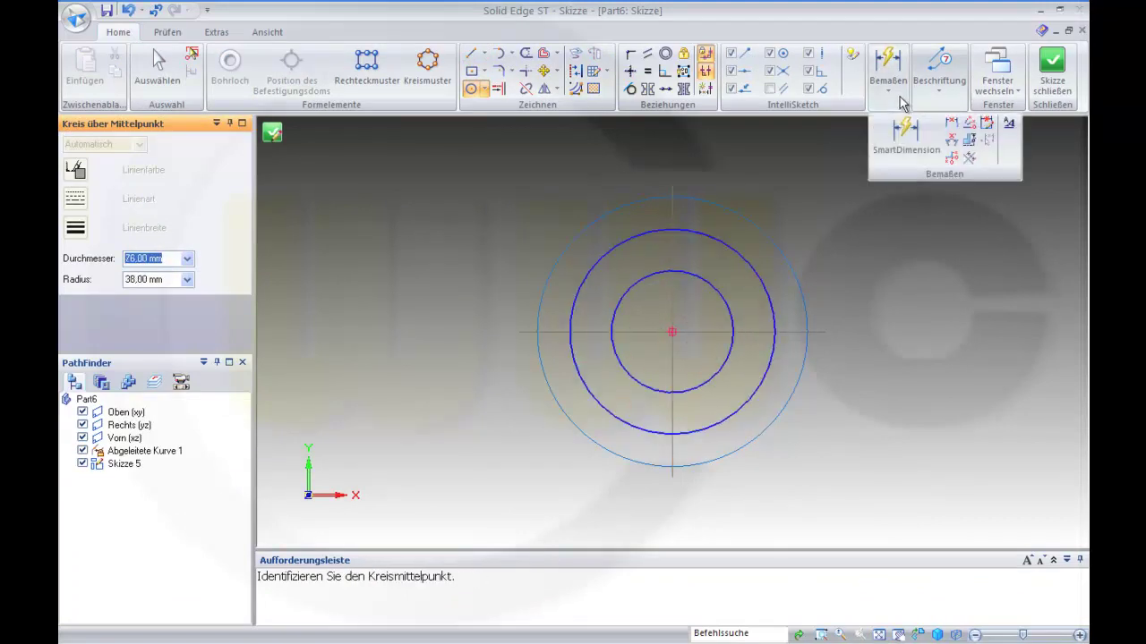
pyautogui.click(895, 128)
pyautogui.click(768, 287)
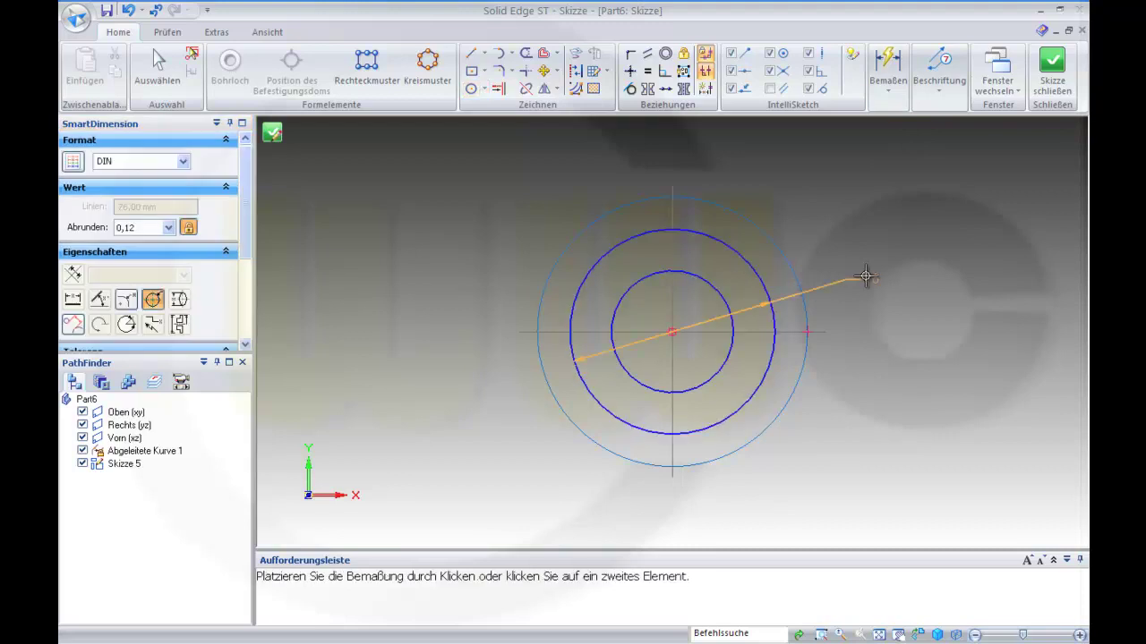
pyautogui.click(902, 264)
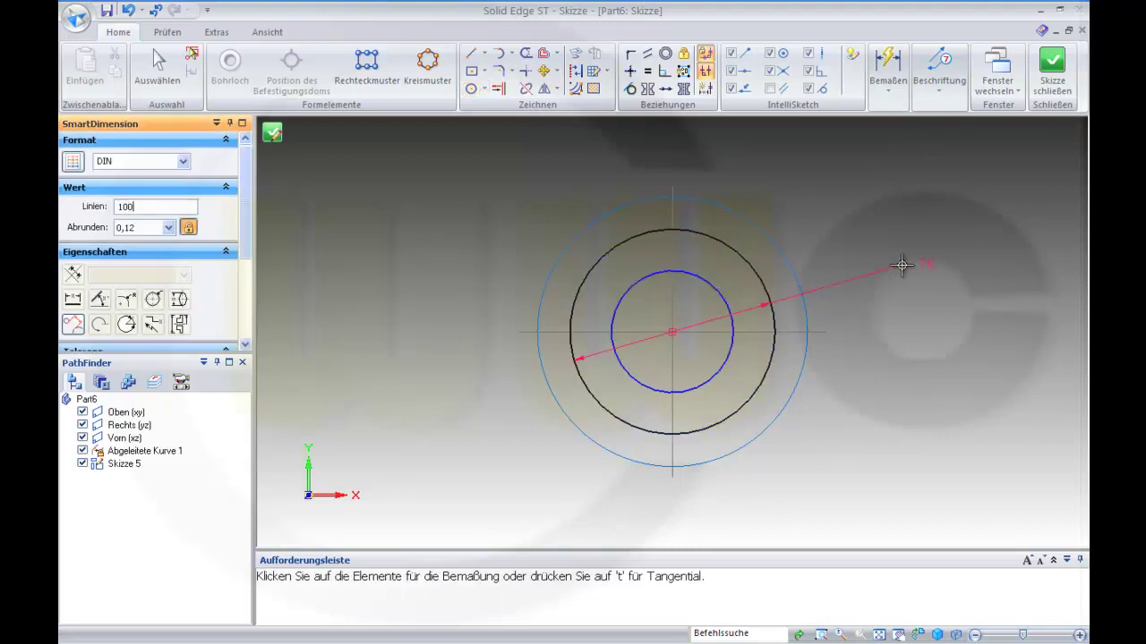
pyautogui.press('Return')
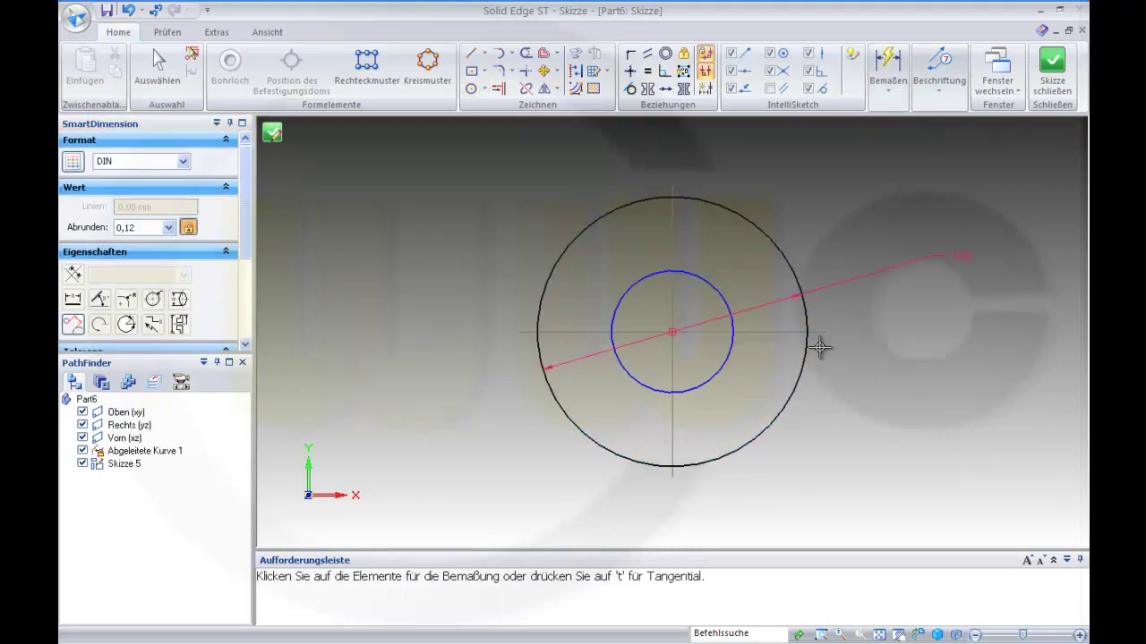
pyautogui.click(729, 358)
pyautogui.click(901, 414)
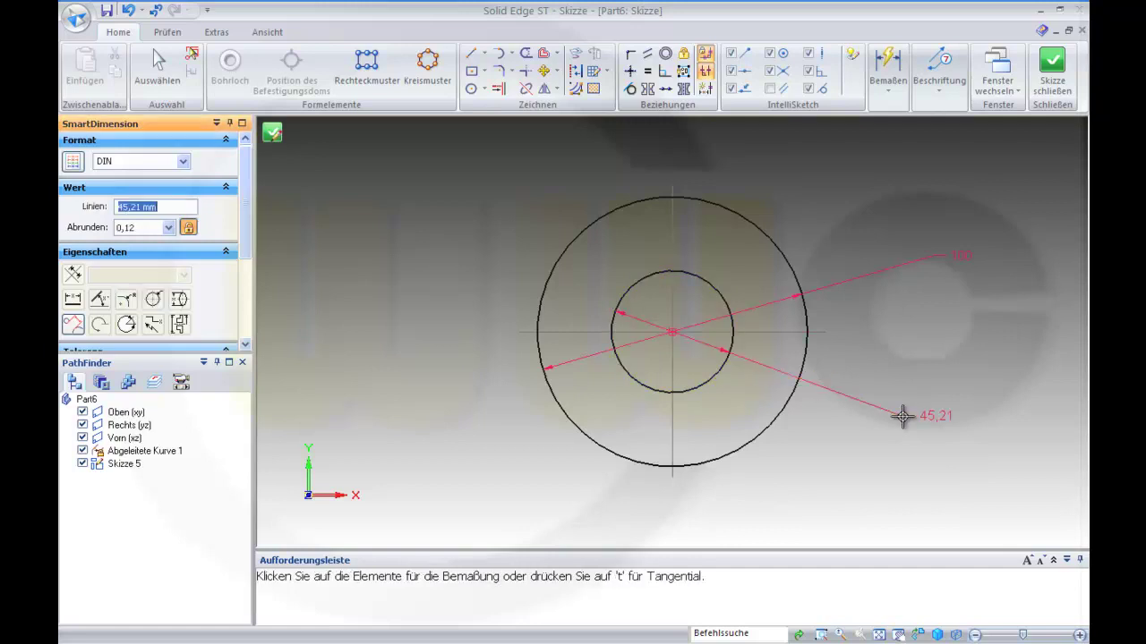
pyautogui.write('20')
pyautogui.press('Return')
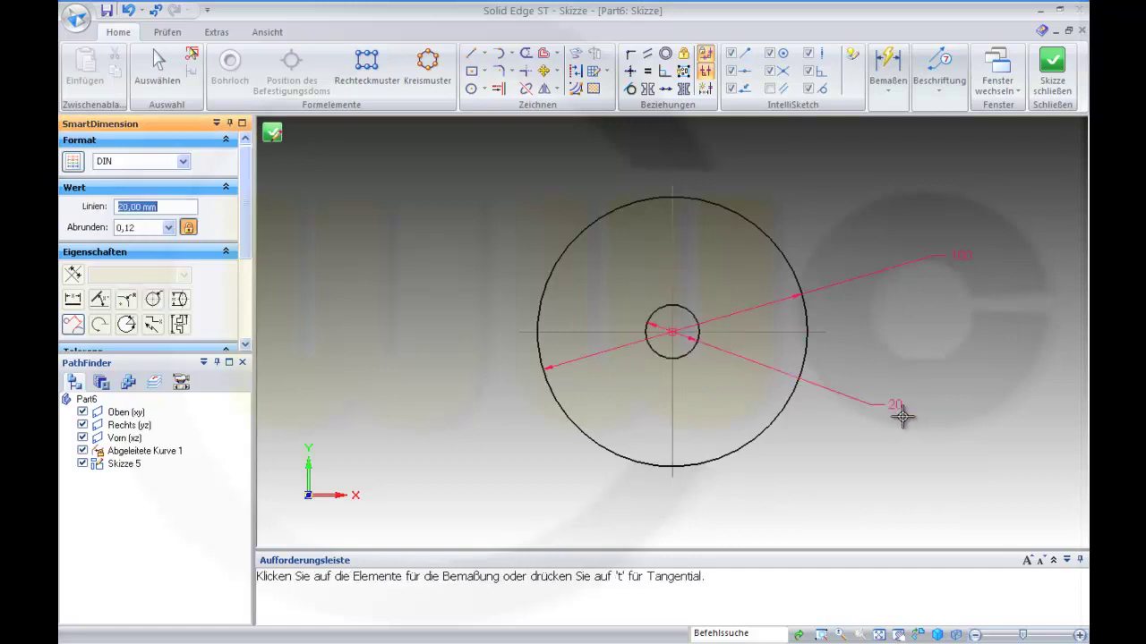
# - Draw a closed triangle from the circles' centre, with a vertical side about 66 mm long just outside the outer circle on the +X side
pyautogui.click(472, 56)
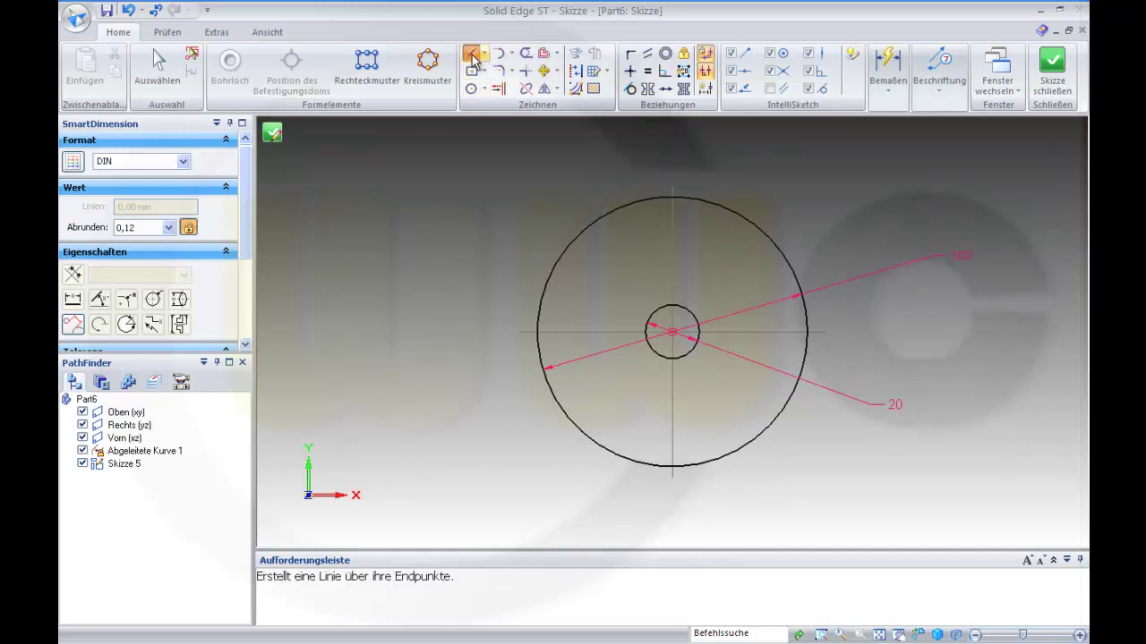
pyautogui.click(671, 332)
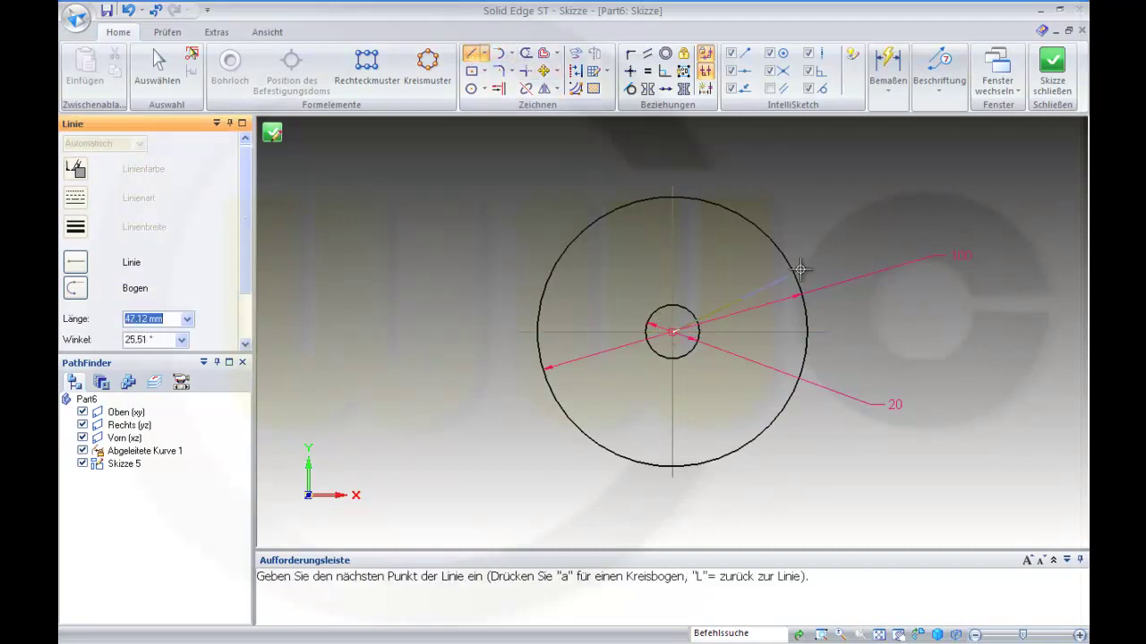
pyautogui.click(835, 253)
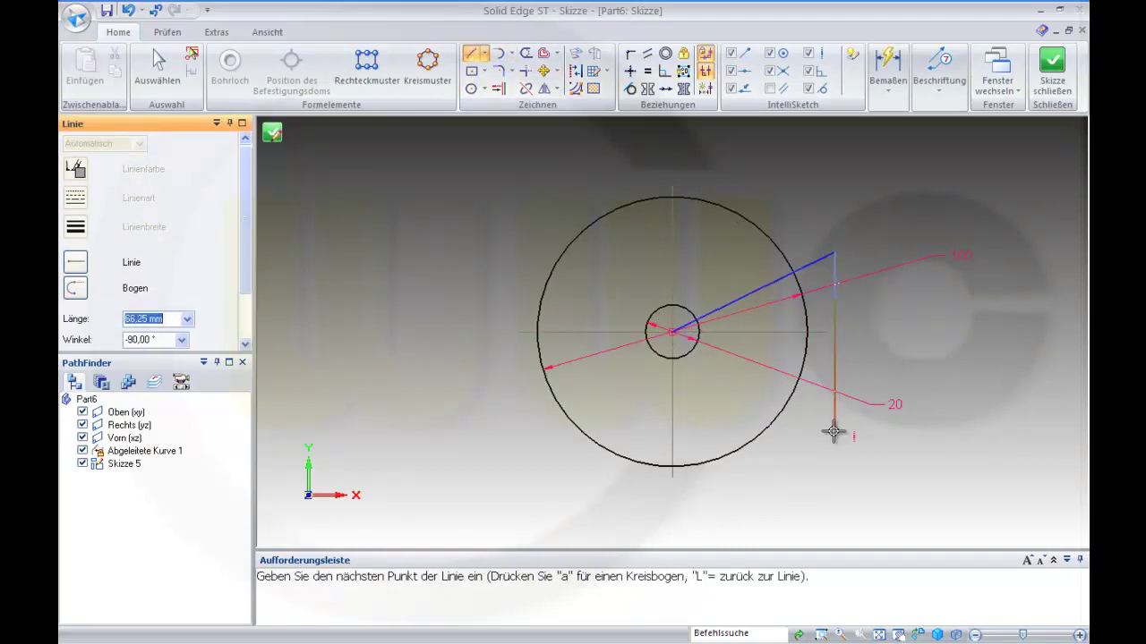
pyautogui.click(835, 430)
pyautogui.click(673, 332)
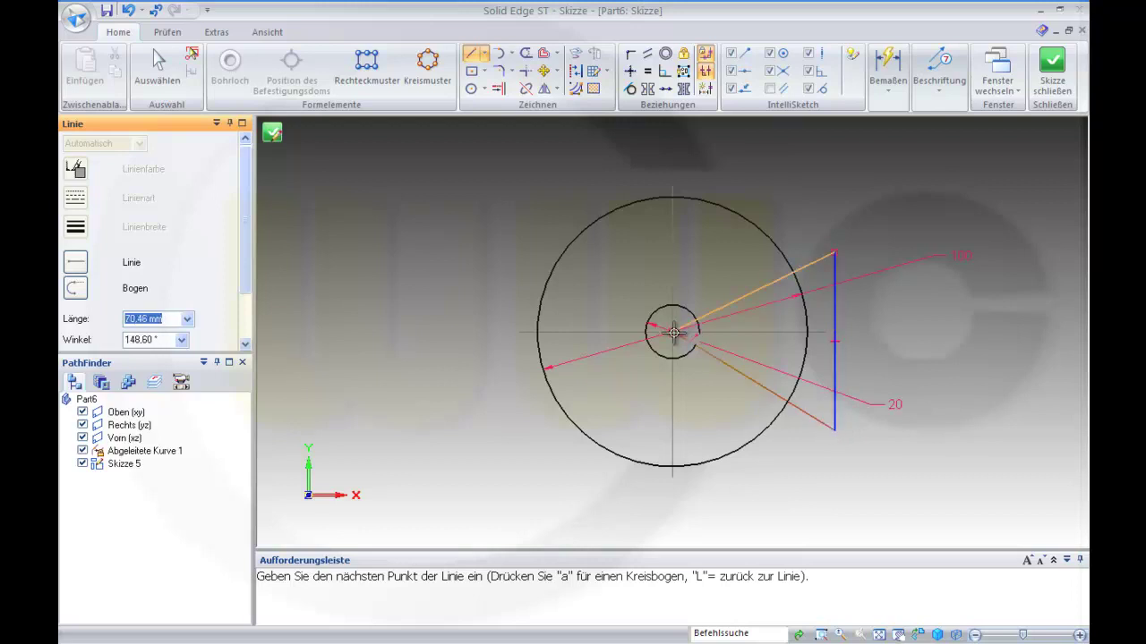
pyautogui.click(674, 332)
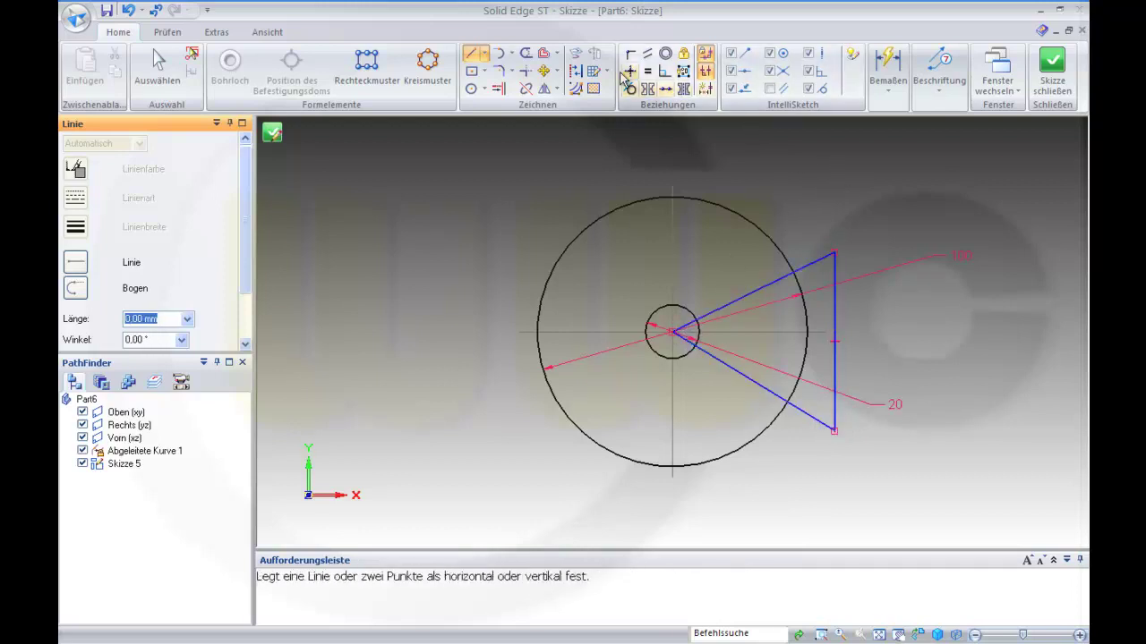
# - Trim the circles and triangle to one closed keyhole-shaped profile made of the inner circle's arc, two radial sides and the outer arc
pyautogui.click(527, 53)
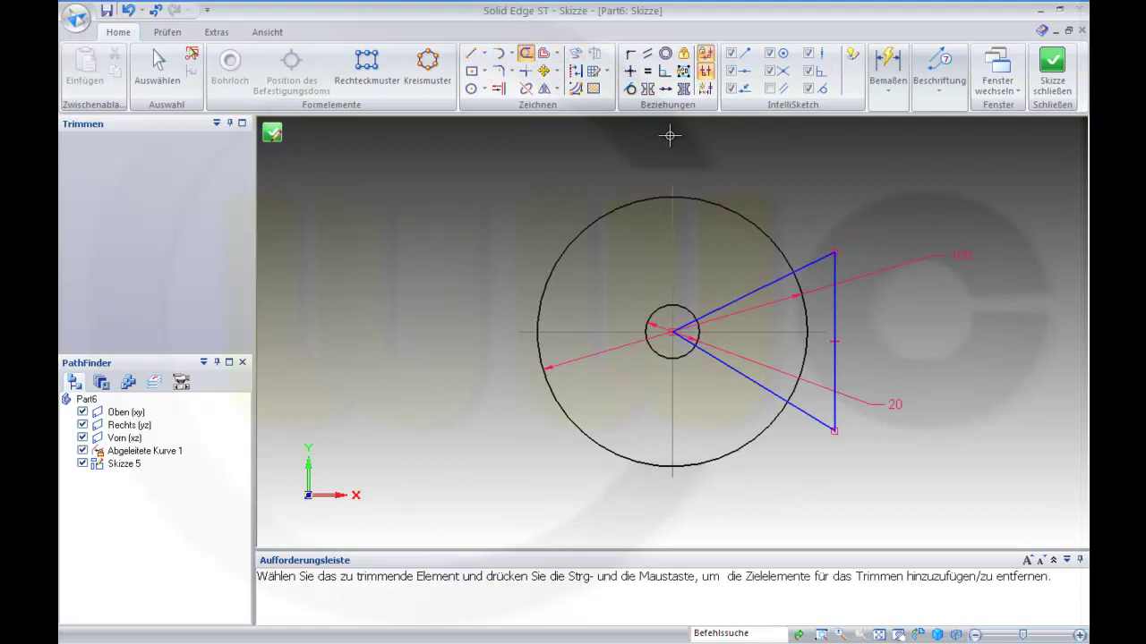
pyautogui.click(732, 202)
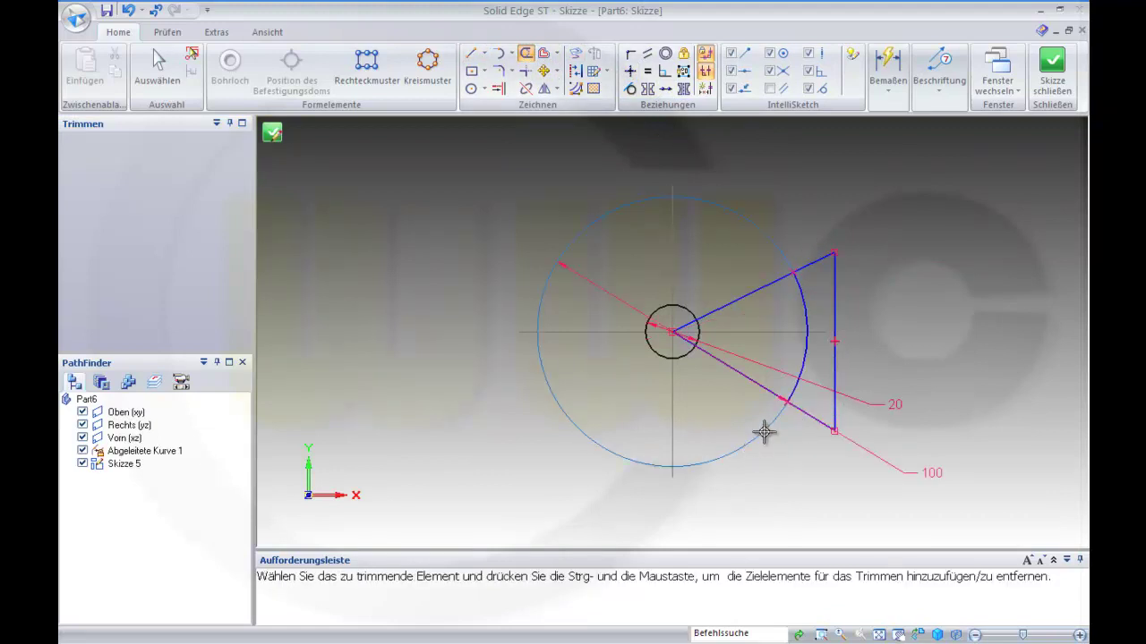
pyautogui.click(833, 306)
pyautogui.click(818, 263)
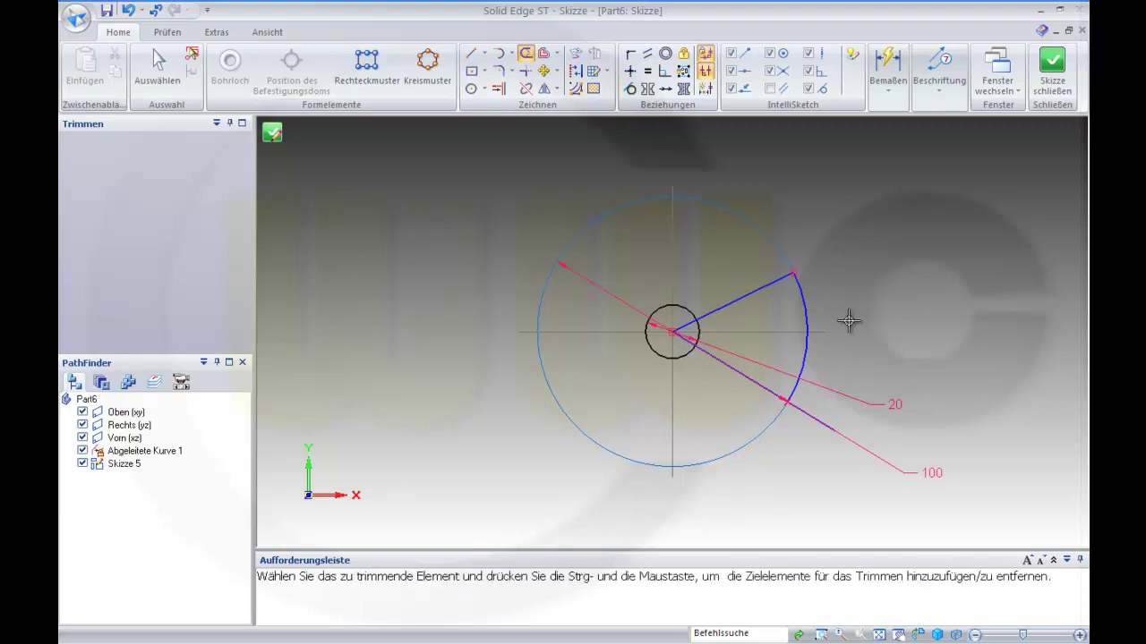
pyautogui.click(813, 414)
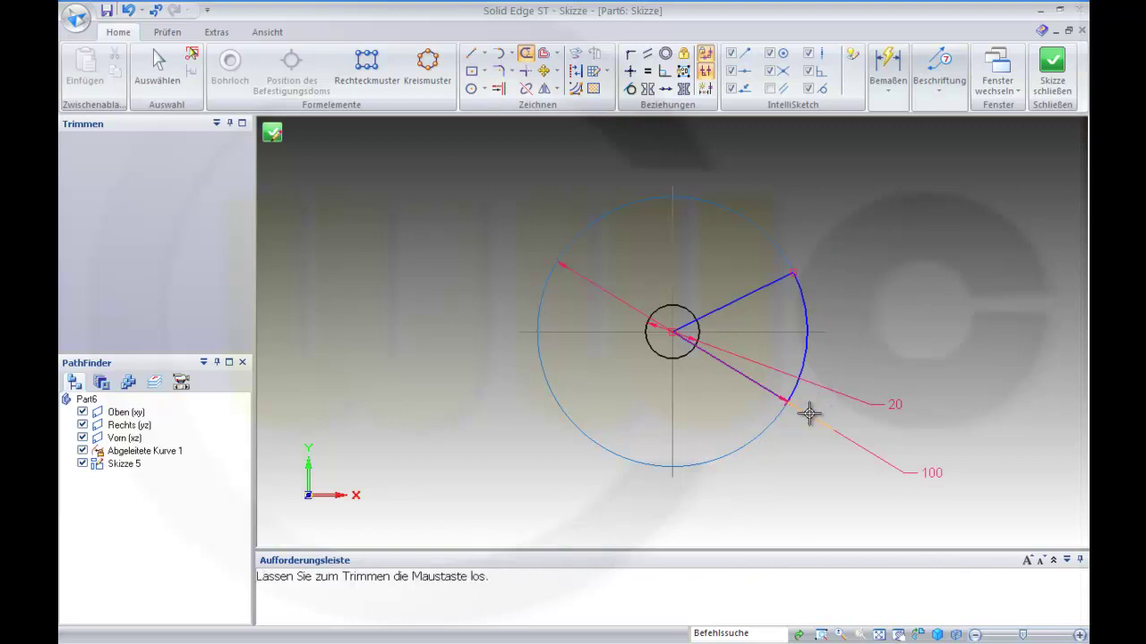
pyautogui.click(687, 324)
pyautogui.click(685, 339)
pyautogui.click(691, 333)
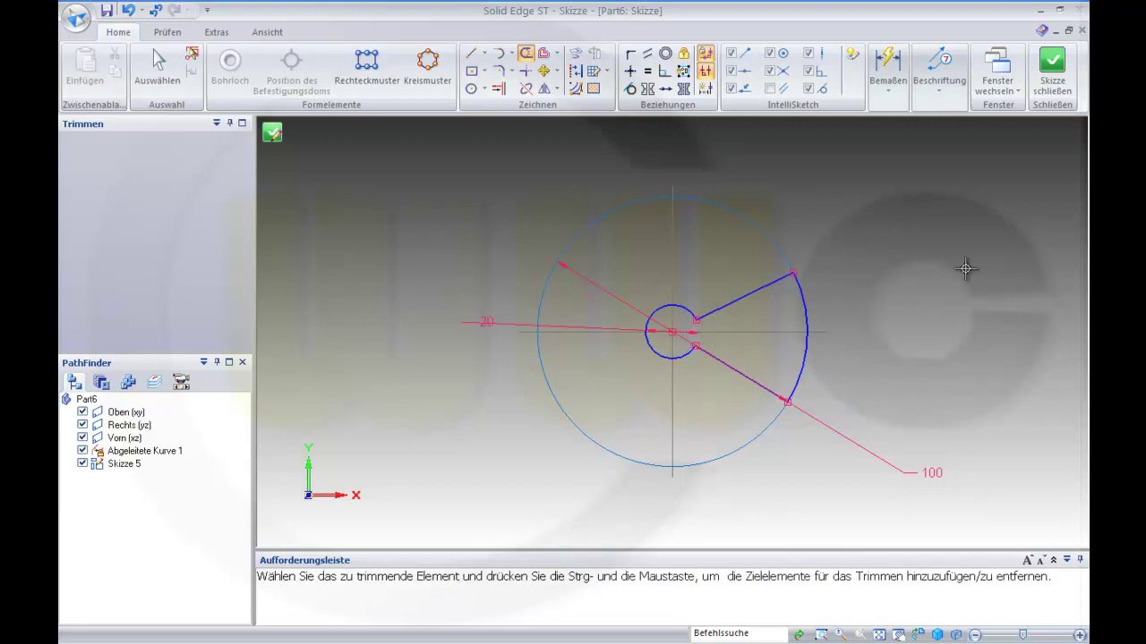
# - Dimension the angle between the two radial sides and set it to 30°
pyautogui.click(889, 94)
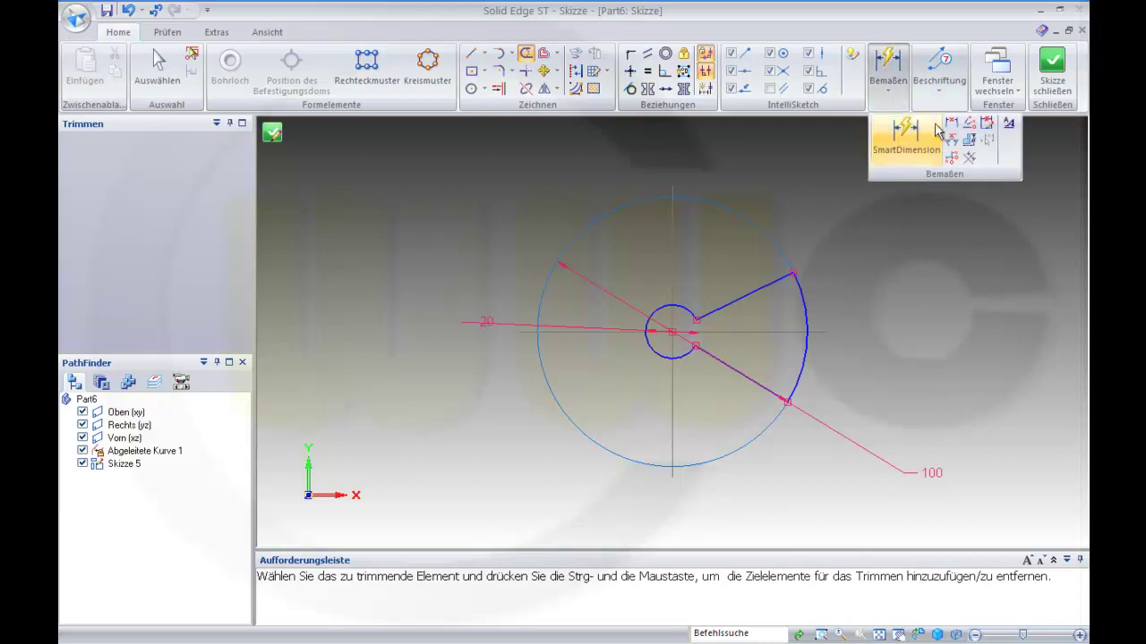
pyautogui.click(904, 134)
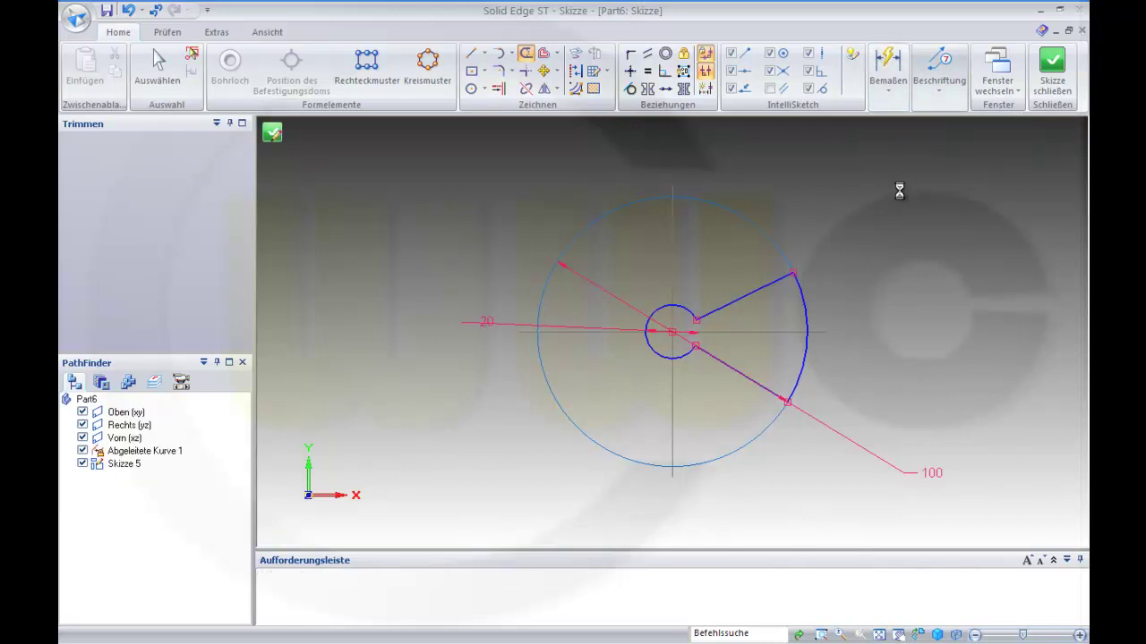
pyautogui.click(759, 288)
pyautogui.click(772, 369)
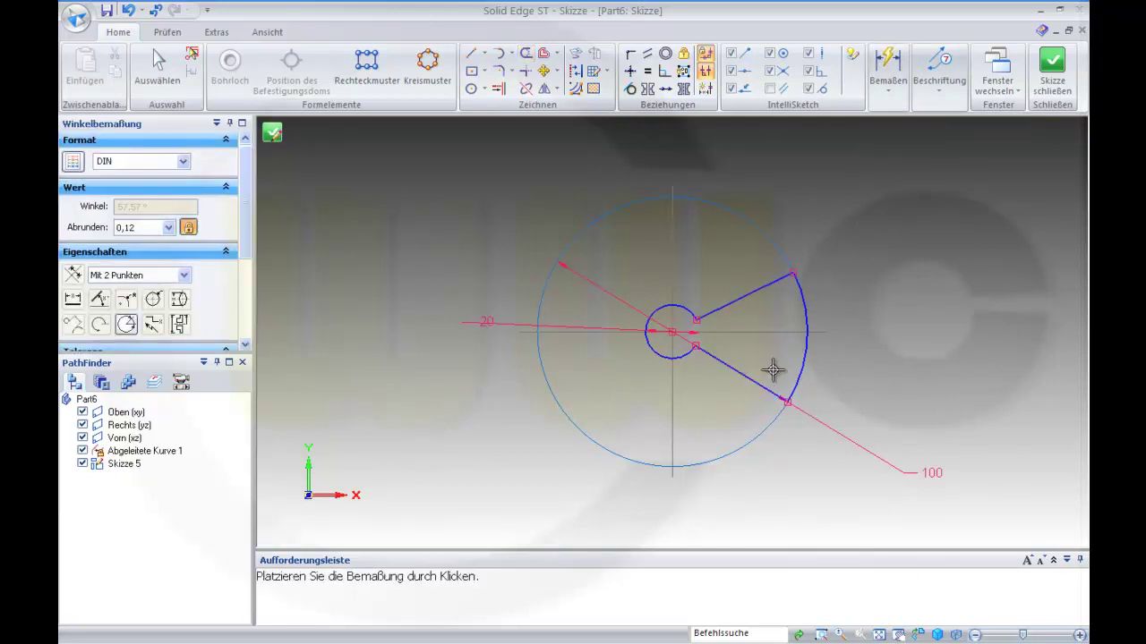
pyautogui.click(880, 340)
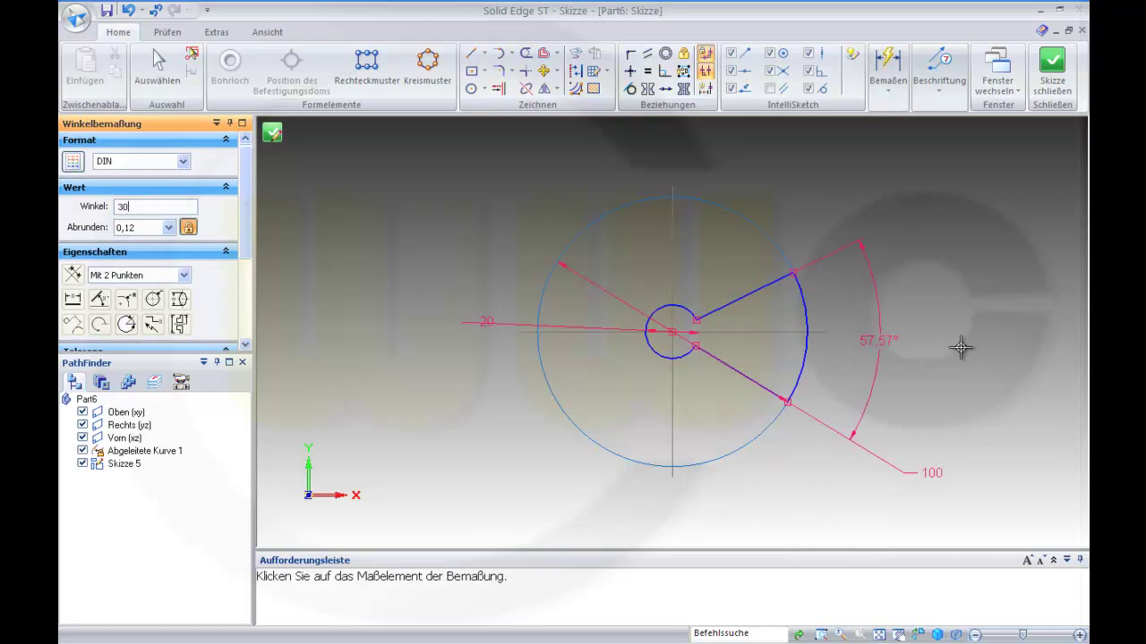
pyautogui.press('Return')
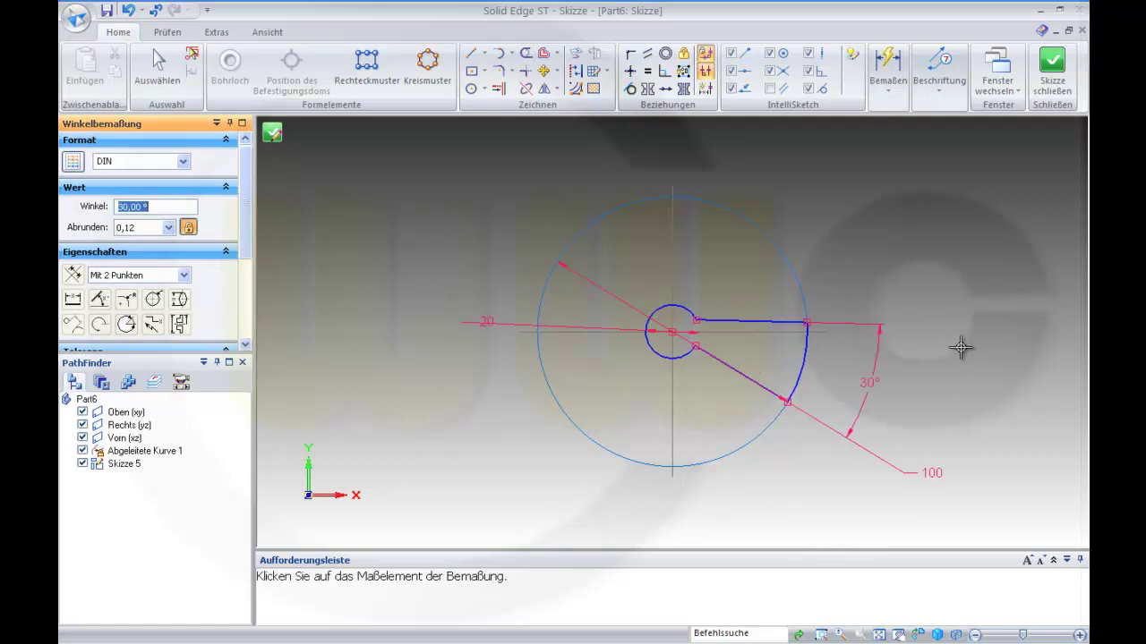
pyautogui.rightClick(945, 267)
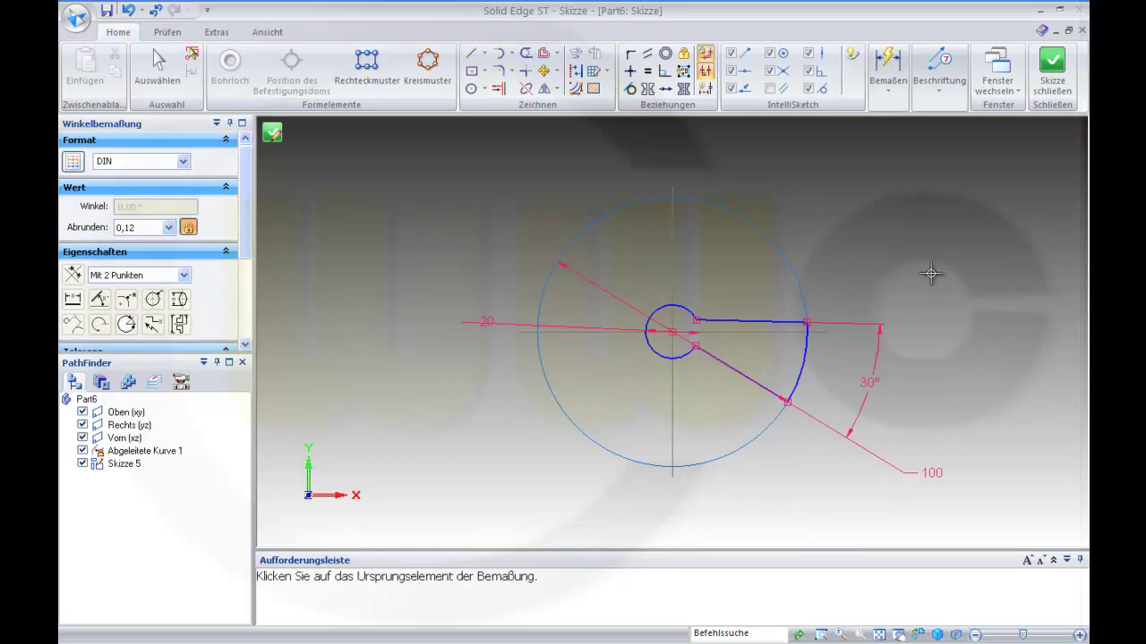
# - Connect the upper radial side to the circles' centre so that its extension passes through the origin
pyautogui.click(631, 54)
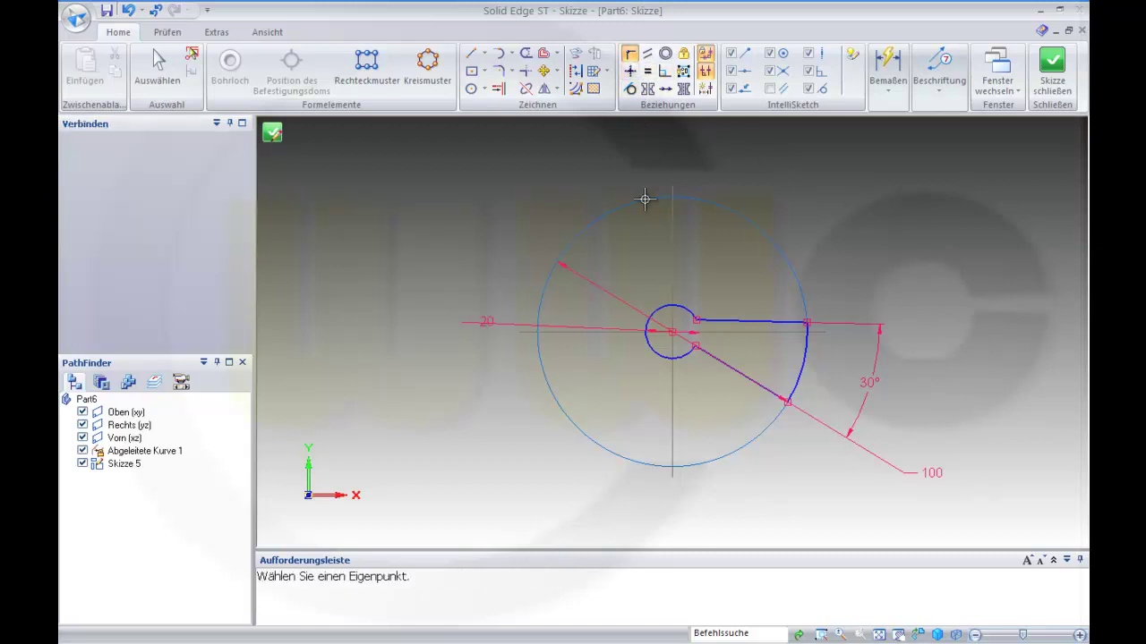
pyautogui.click(673, 332)
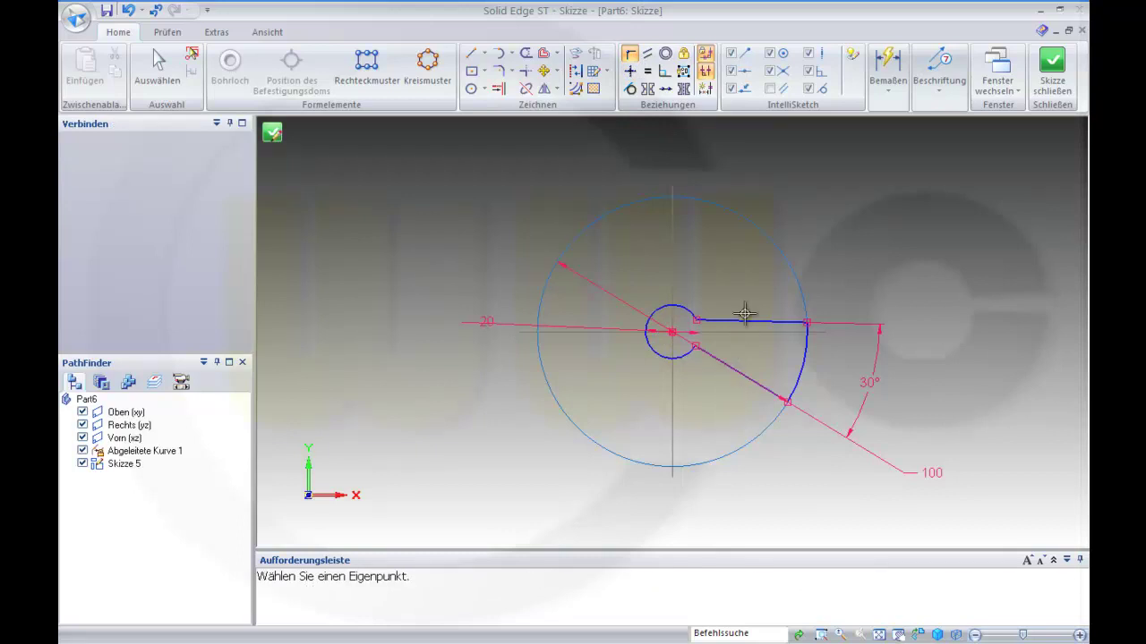
pyautogui.click(671, 332)
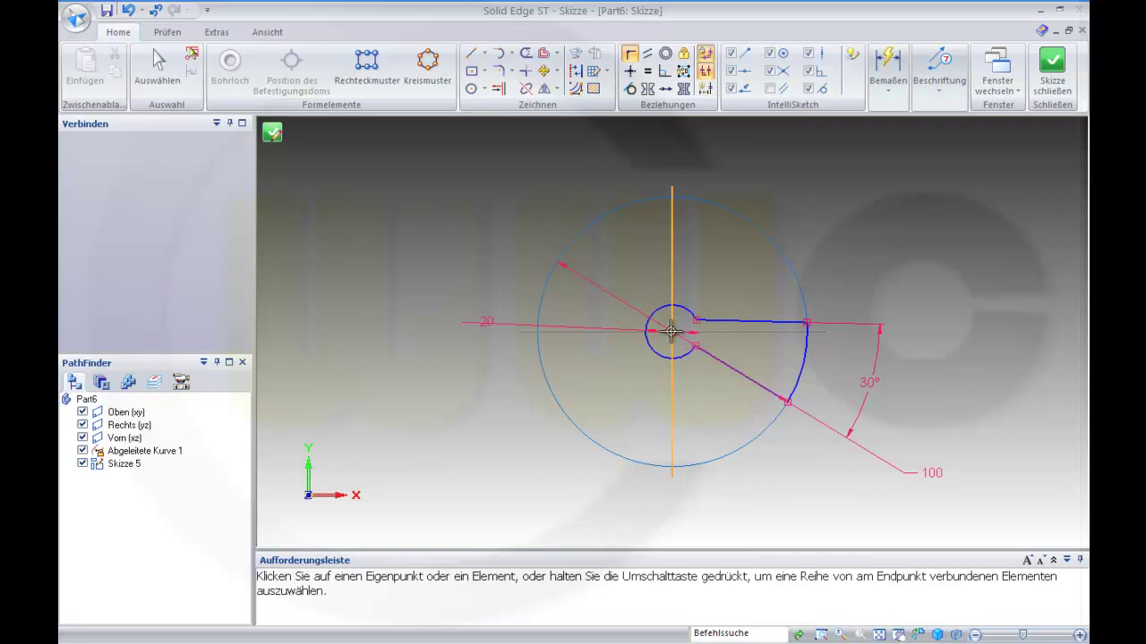
pyautogui.click(742, 318)
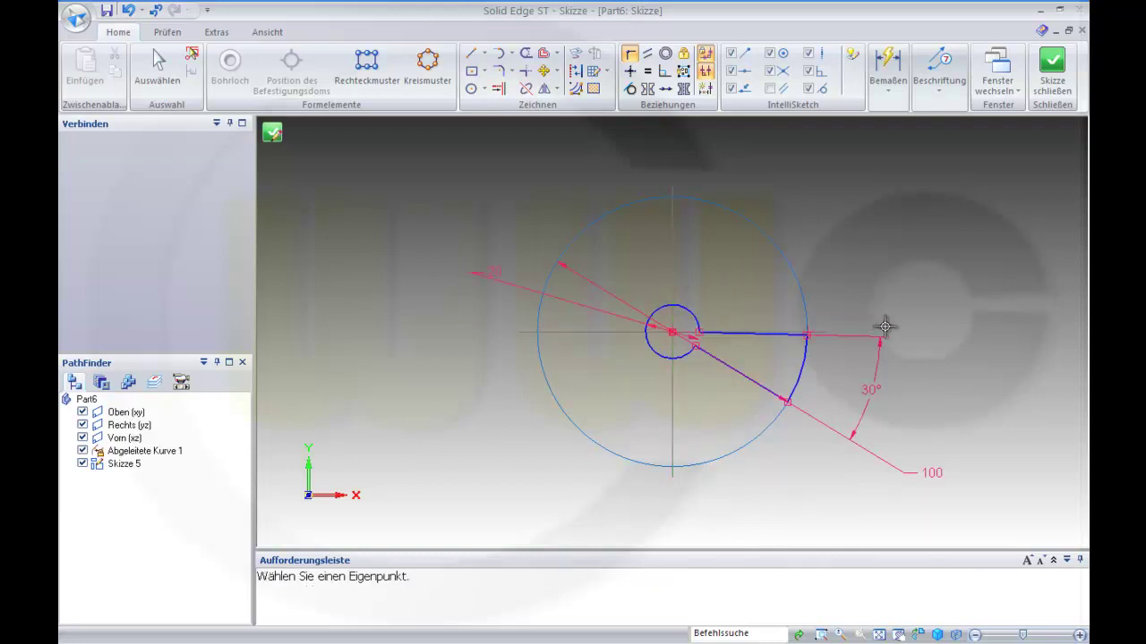
# - Align the outer arc's midpoint horizontally with the origin, and close and finish the sketch
pyautogui.click(630, 71)
pyautogui.click(795, 347)
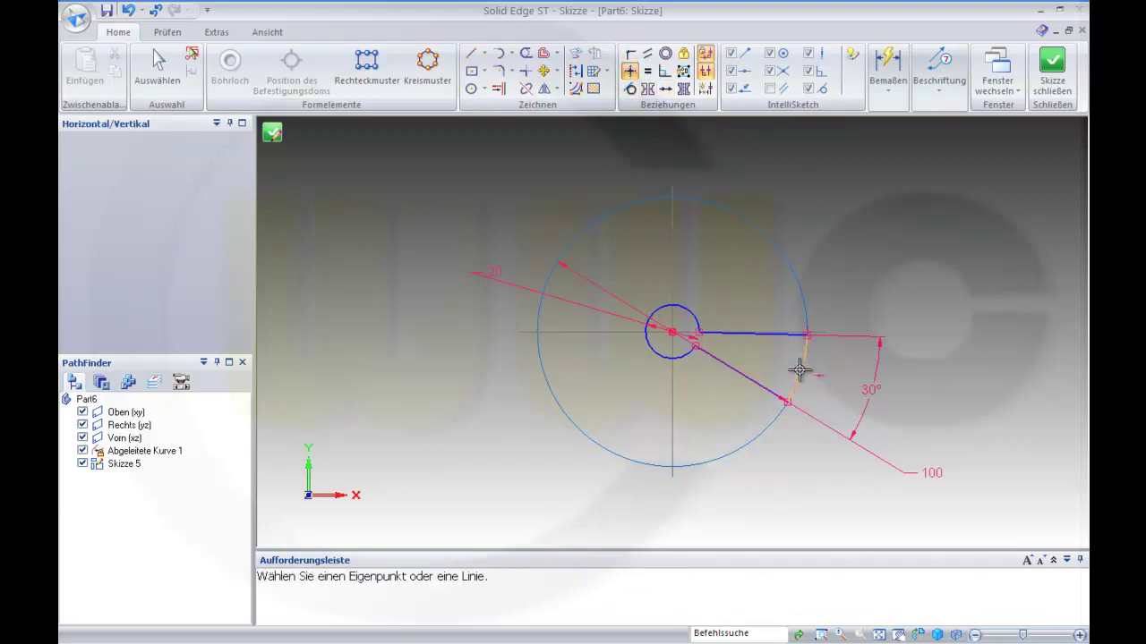
pyautogui.click(799, 369)
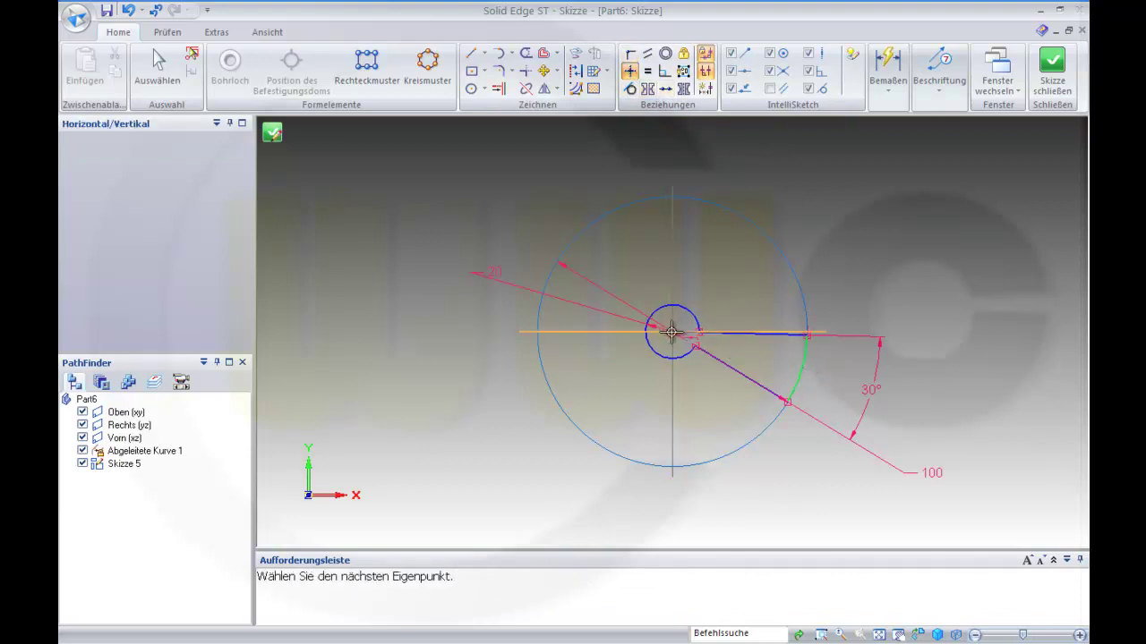
pyautogui.click(671, 332)
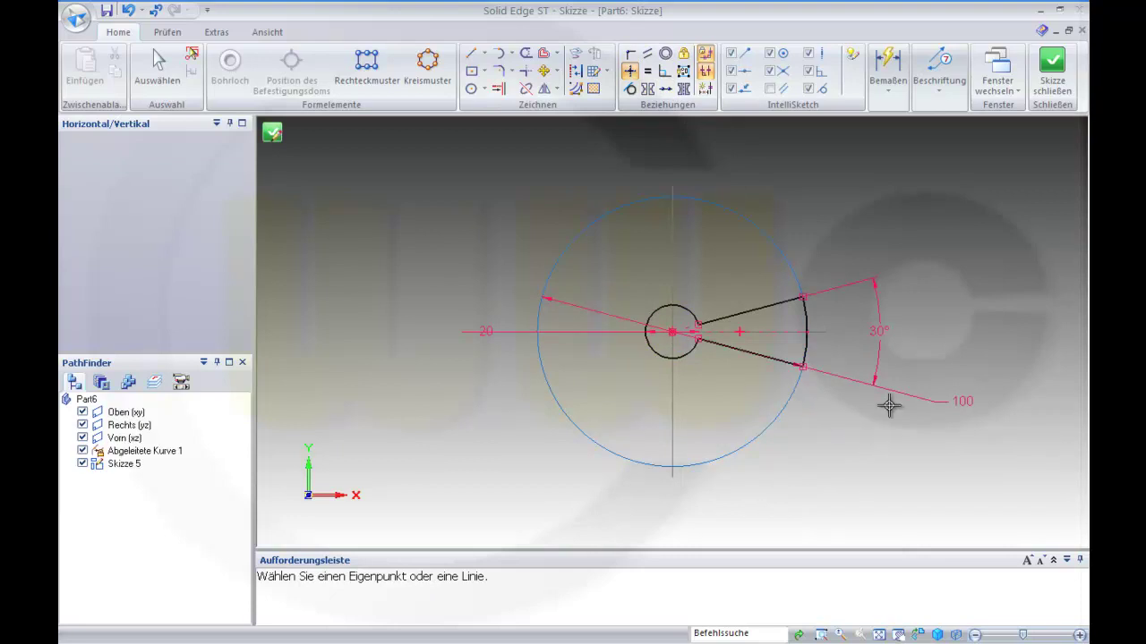
pyautogui.click(1051, 72)
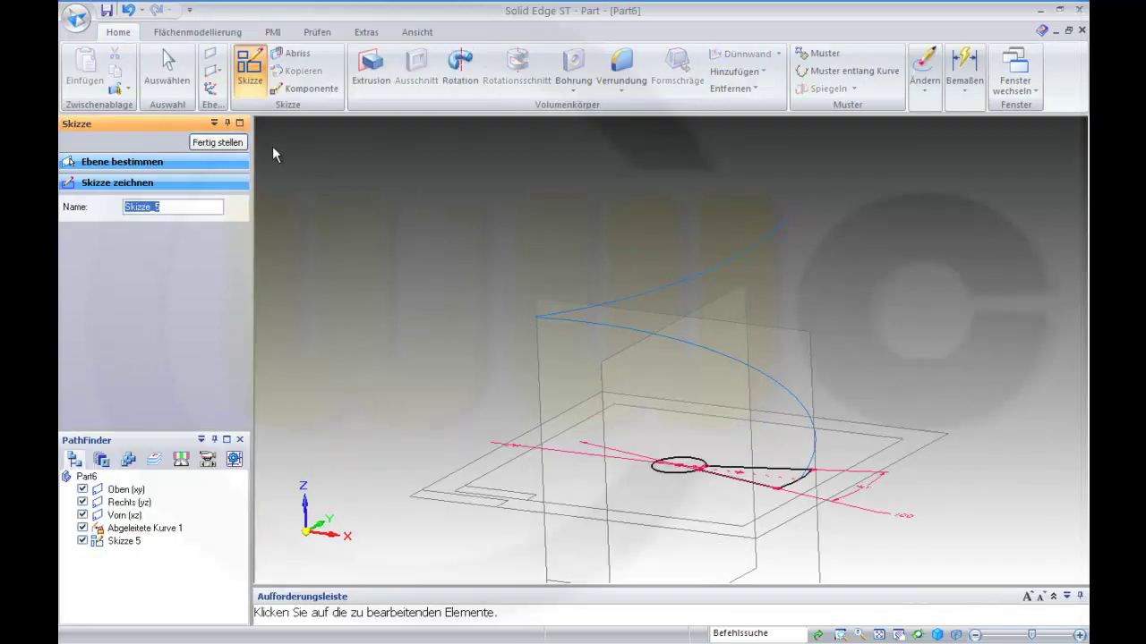
pyautogui.click(230, 145)
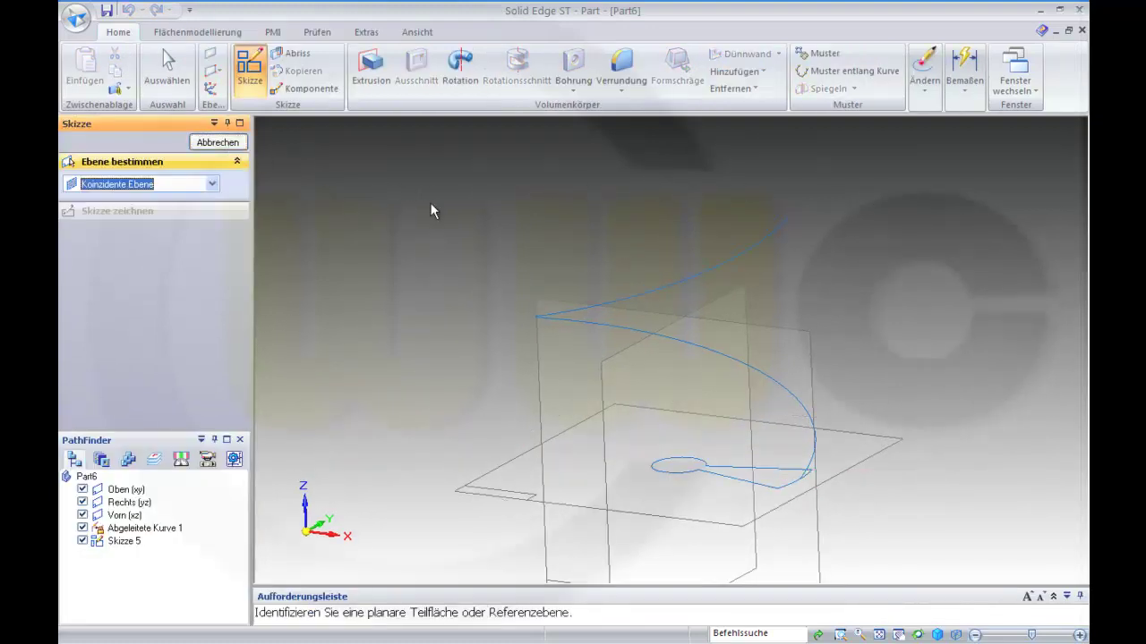
# - Extrude the keyhole-shaped profile 5 mm upward from the sketch and hide the sketch
pyautogui.click(371, 64)
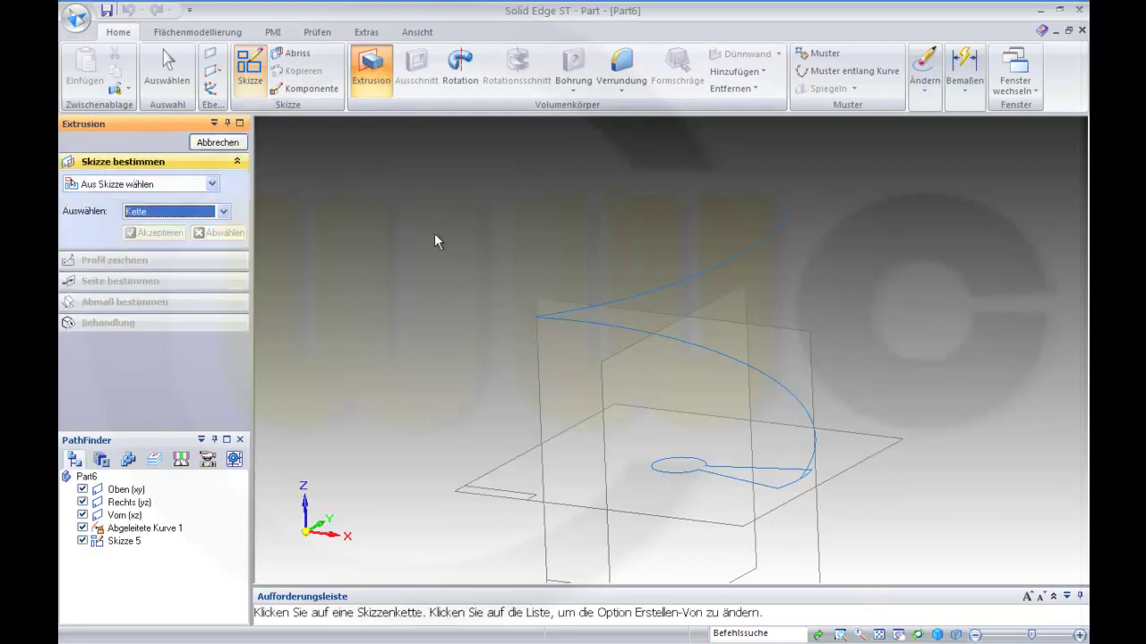
pyautogui.click(678, 472)
pyautogui.click(153, 233)
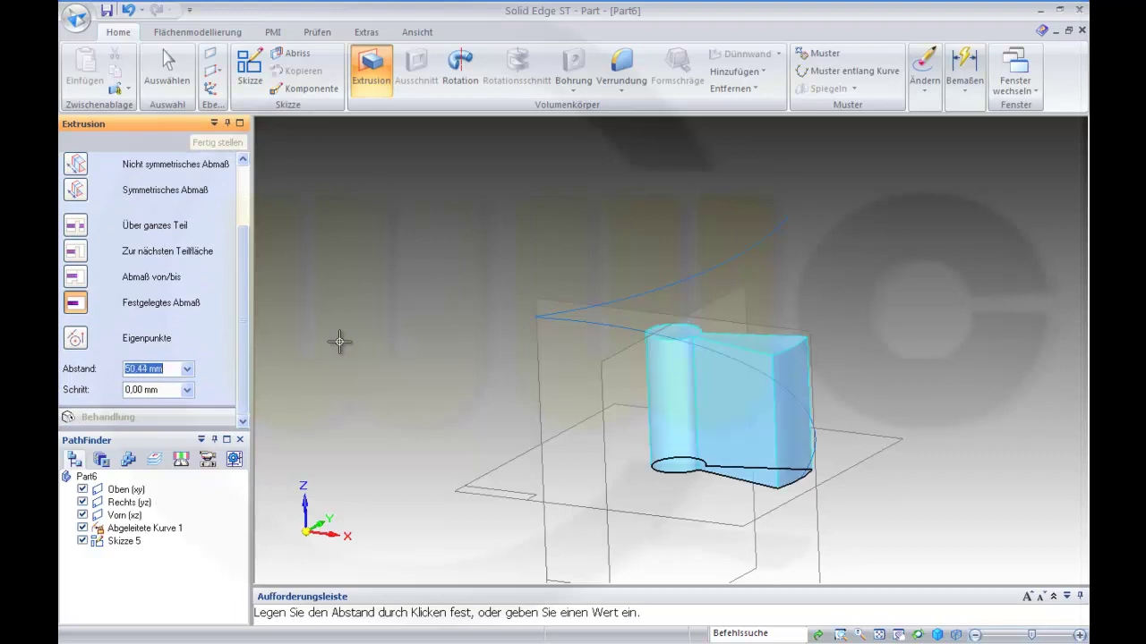
pyautogui.write('5')
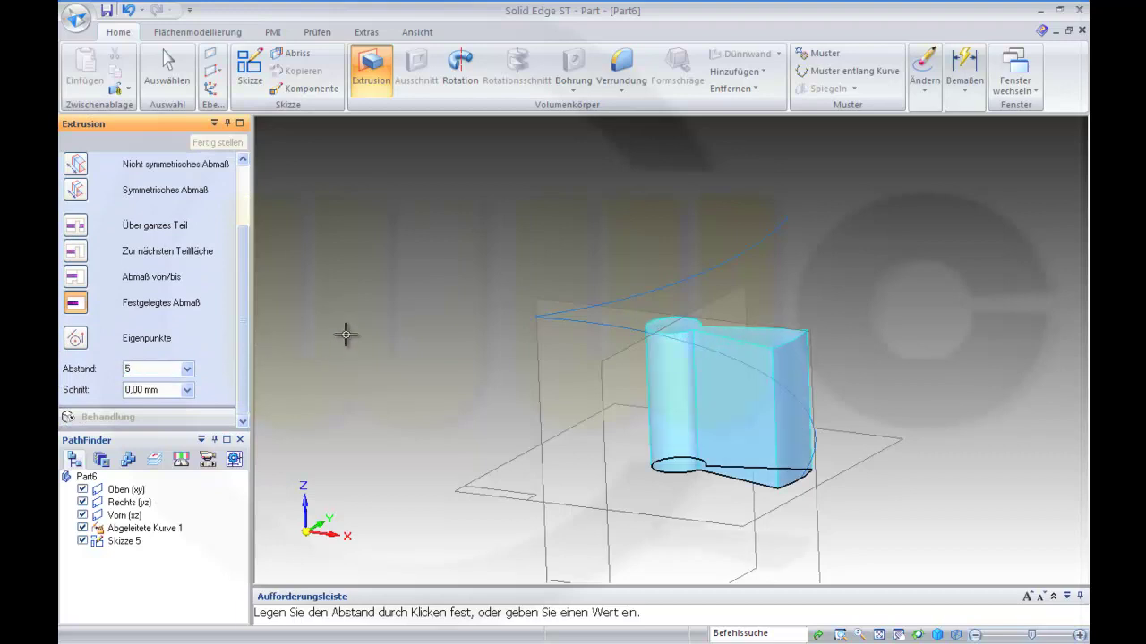
pyautogui.press('Return')
pyautogui.click(438, 354)
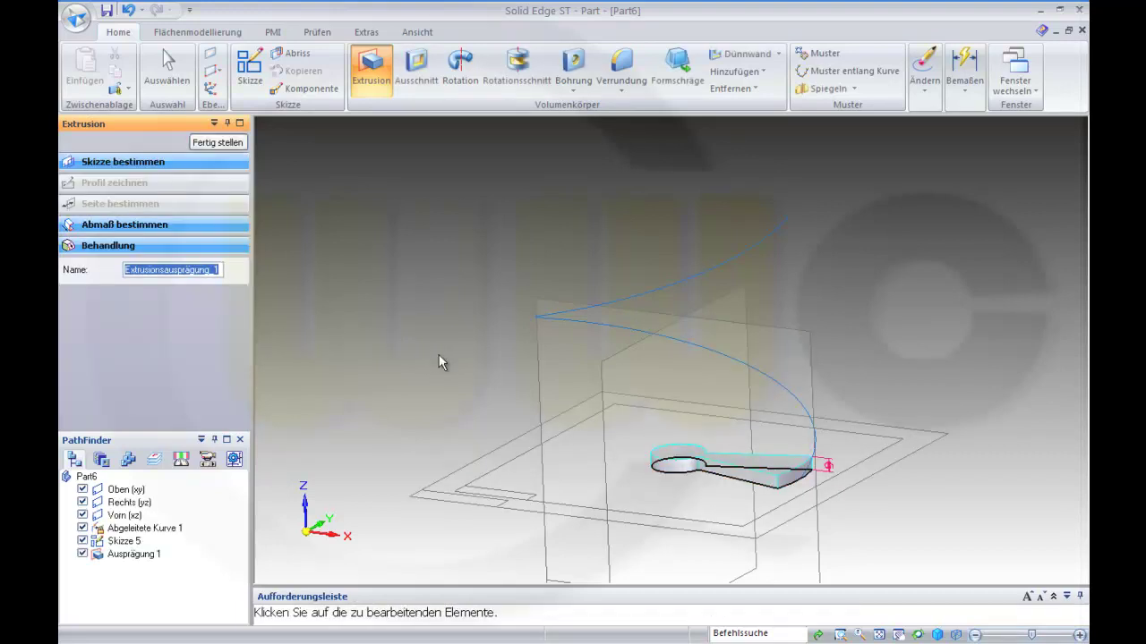
pyautogui.rightClick(438, 355)
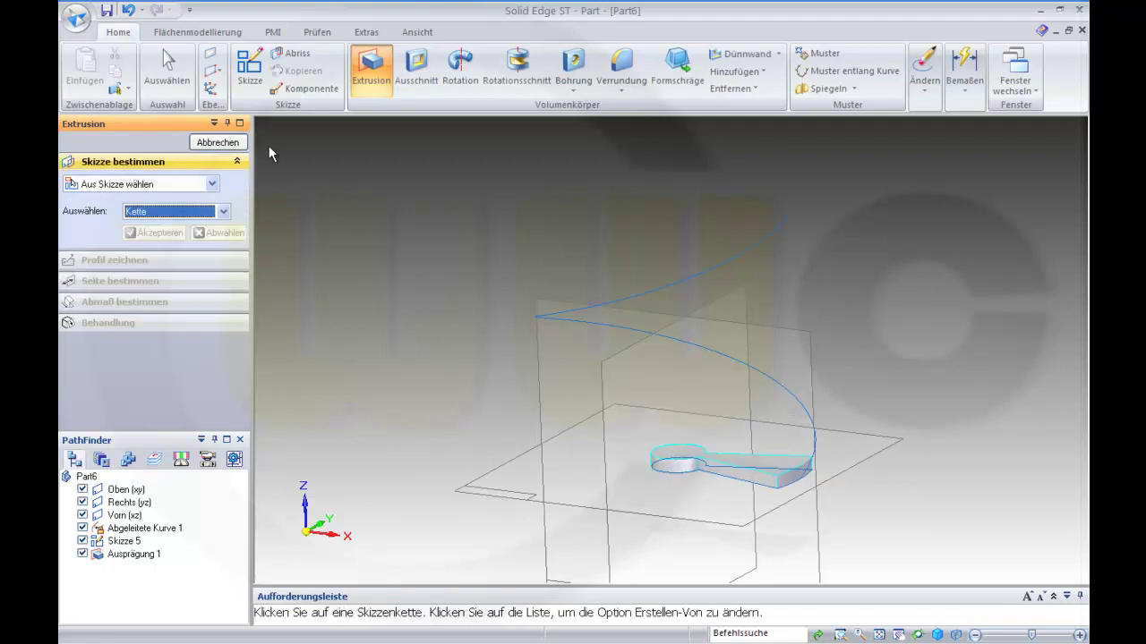
pyautogui.click(219, 142)
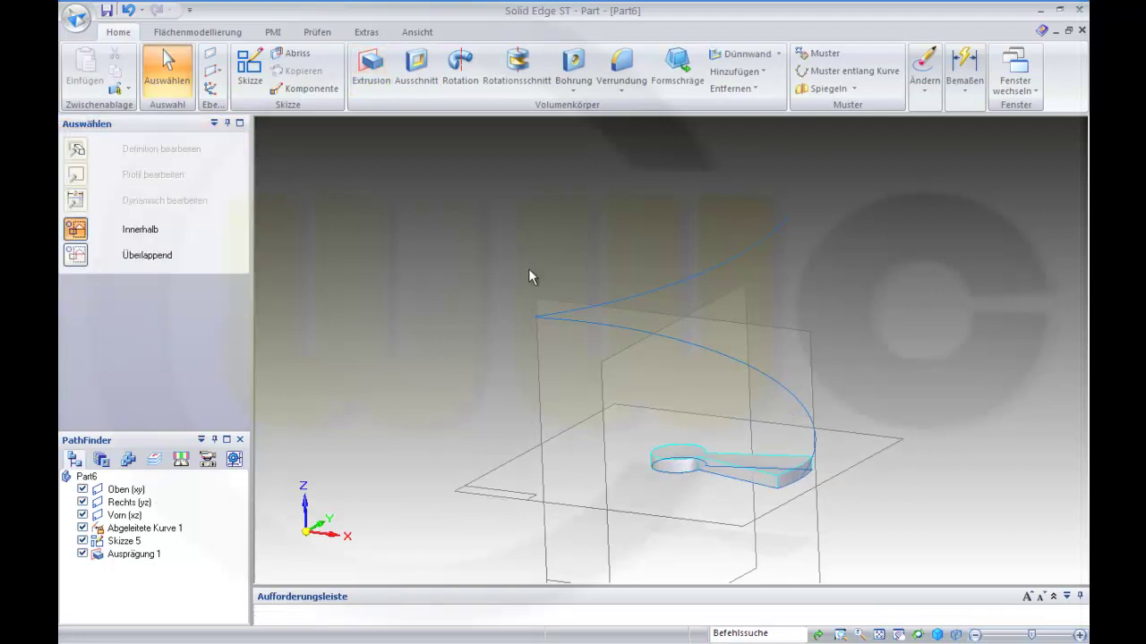
pyautogui.click(82, 541)
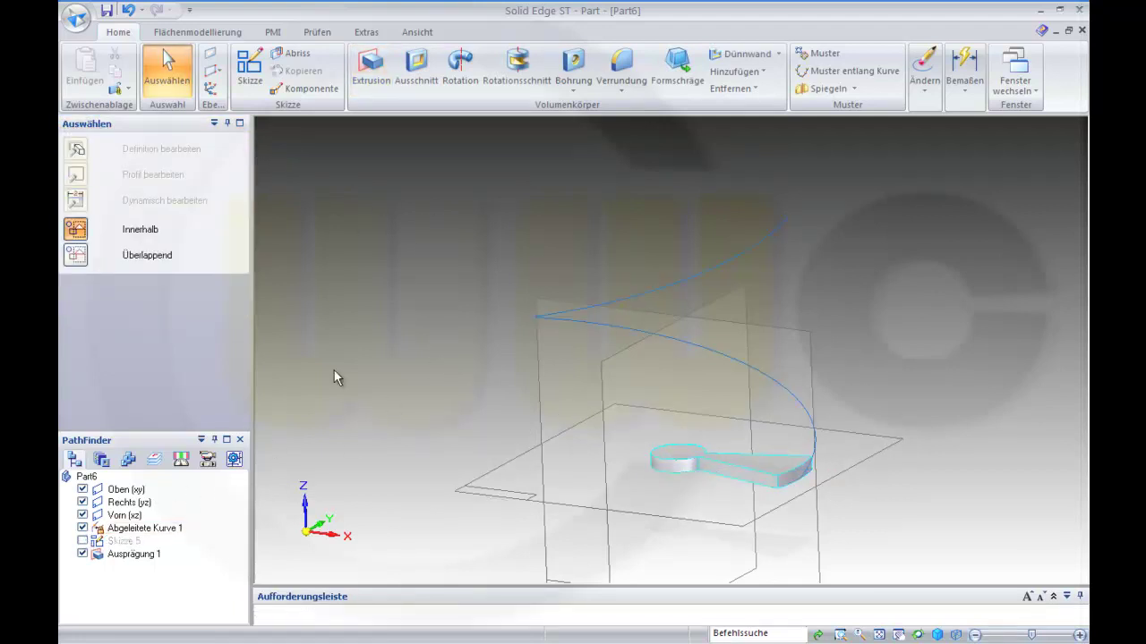
# - Round the two vertical edges where the circular hub meets the wedge arm with a 5 mm radius
pyautogui.click(621, 63)
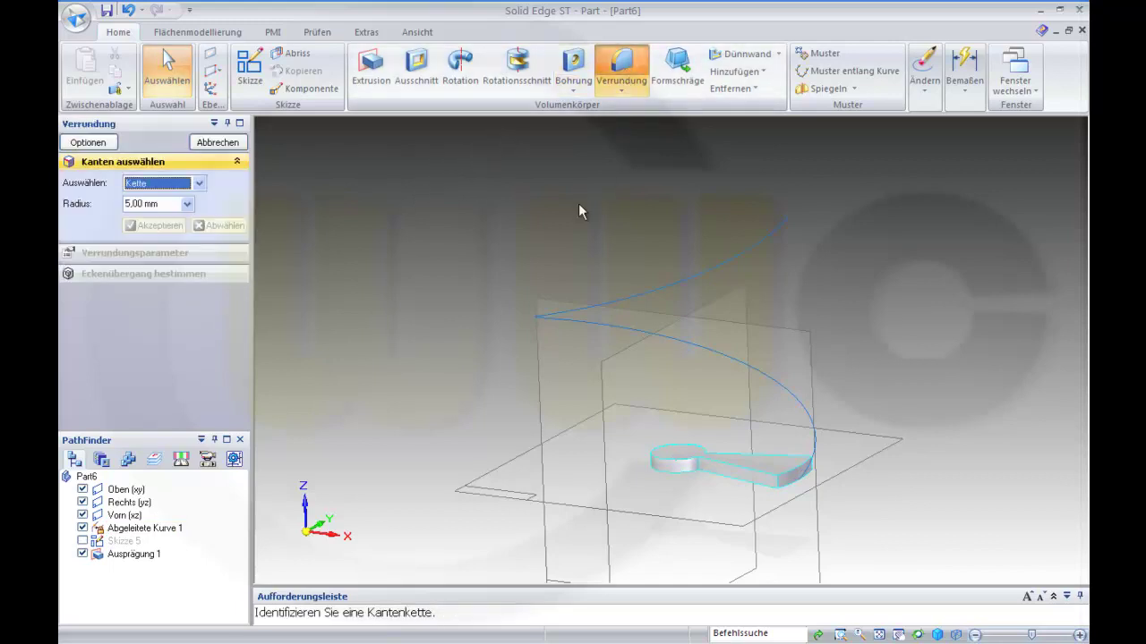
pyautogui.click(699, 468)
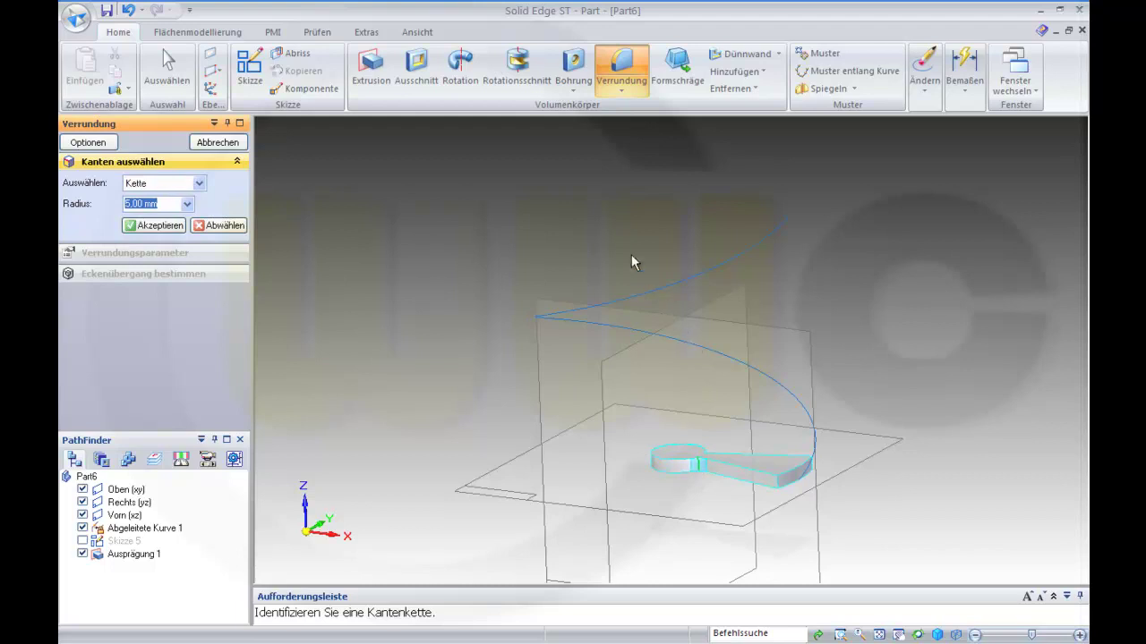
pyautogui.moveTo(596, 317); pyautogui.dragTo(542, 399, button='middle')
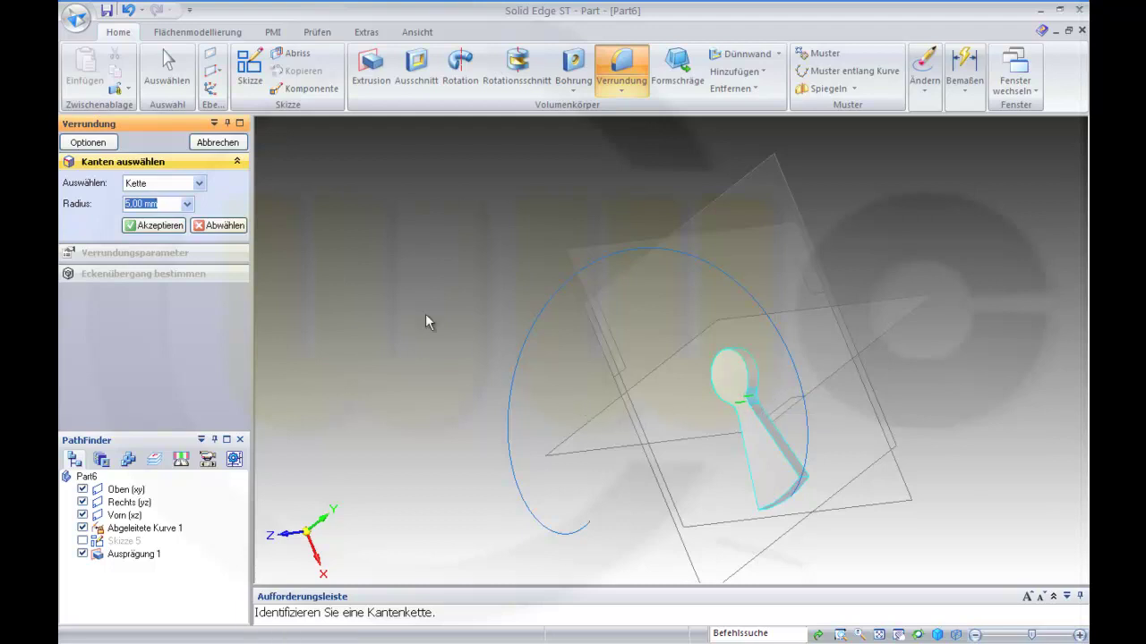
pyautogui.click(182, 225)
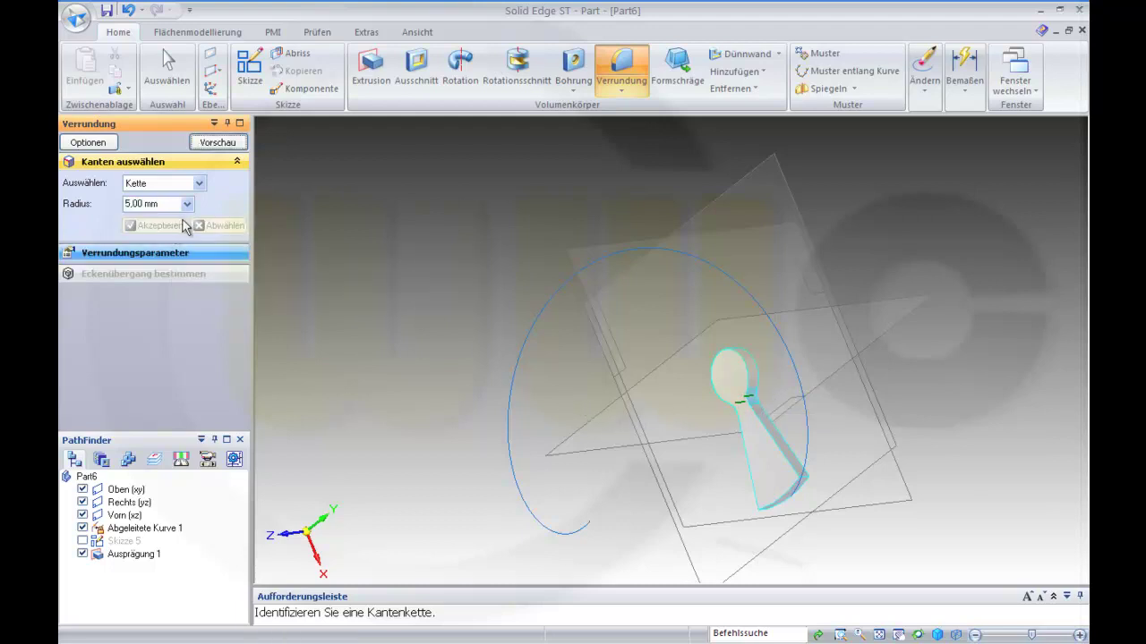
pyautogui.click(222, 145)
pyautogui.click(223, 145)
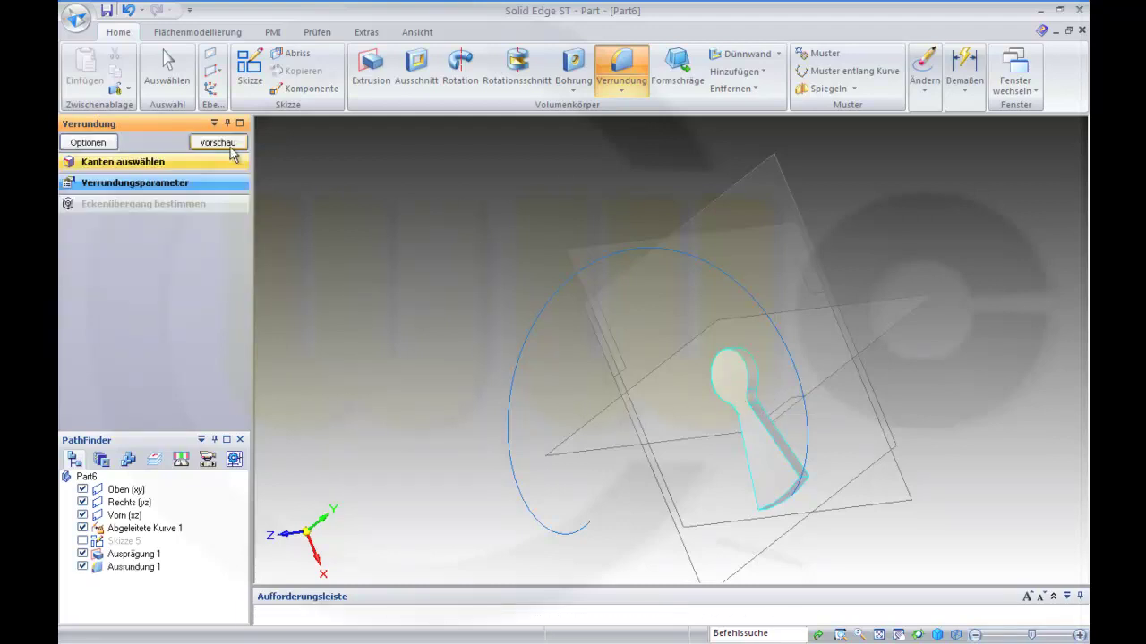
pyautogui.moveTo(390, 295); pyautogui.dragTo(663, 284, button='middle')
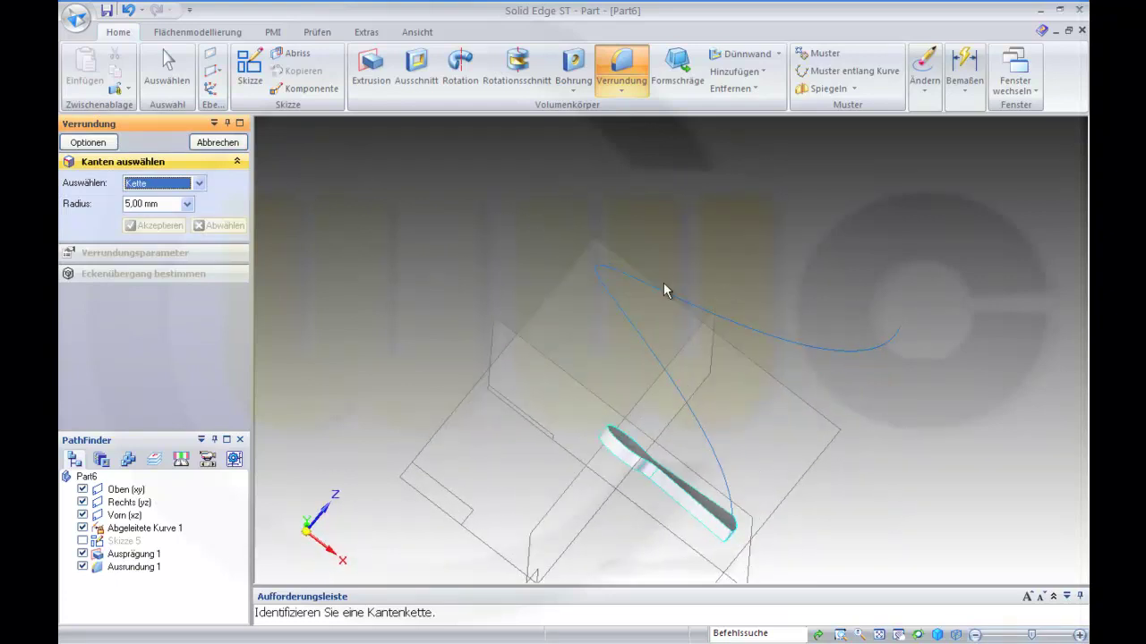
pyautogui.click(231, 144)
pyautogui.moveTo(551, 526); pyautogui.dragTo(716, 508, button='middle')
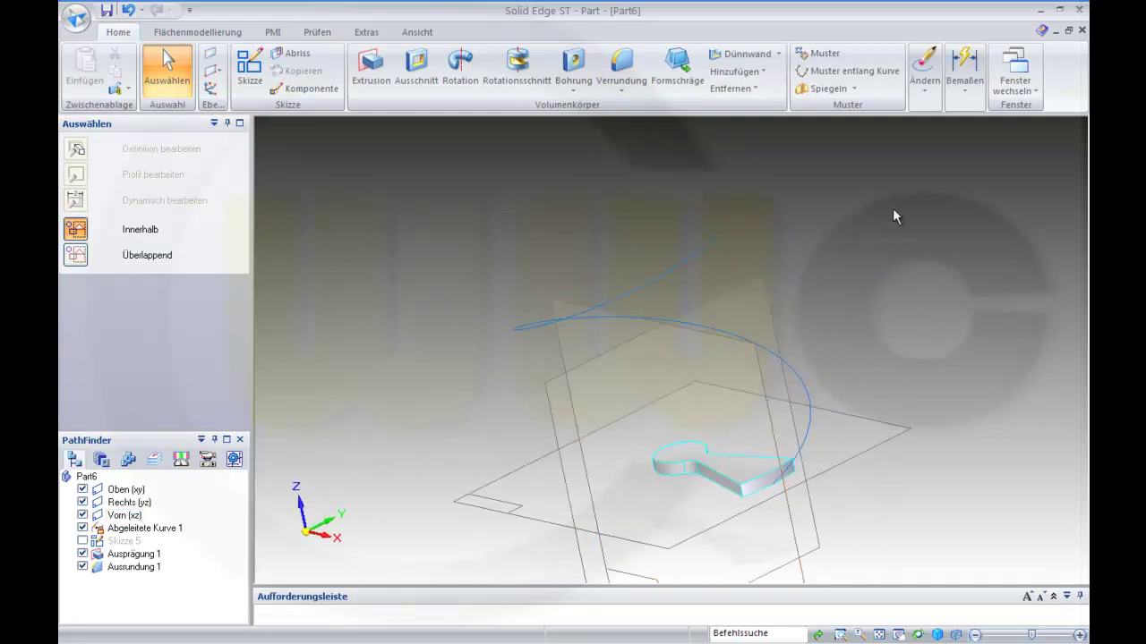
# - Set up a pattern along curve of the rounded step's solid body, using the helical curve as path and a count of 20
pyautogui.click(846, 71)
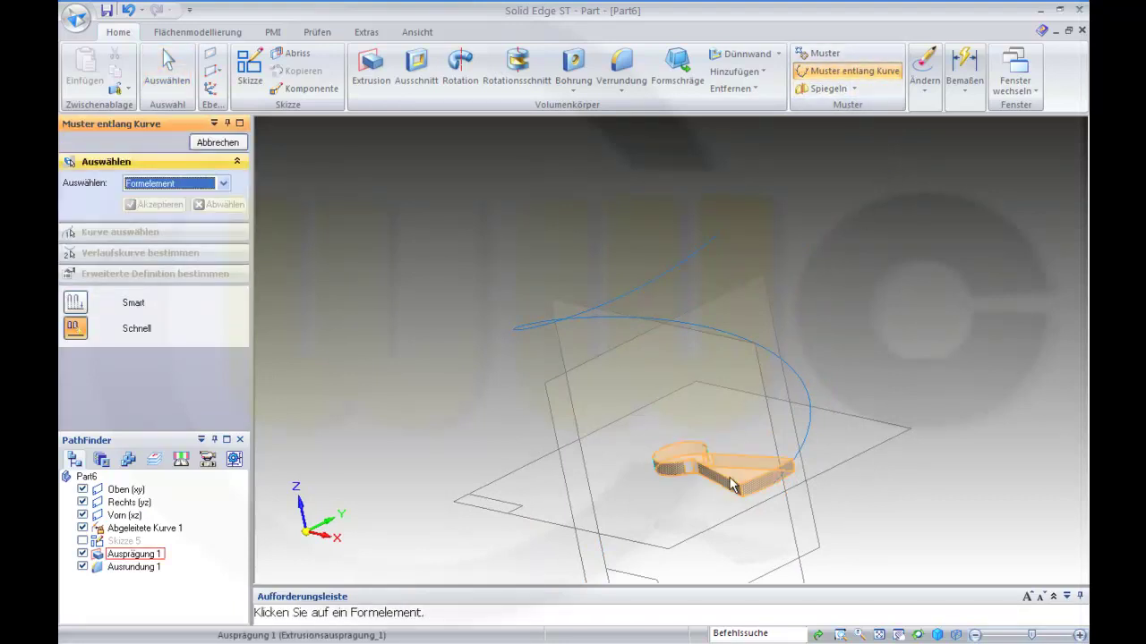
pyautogui.click(224, 183)
pyautogui.click(198, 229)
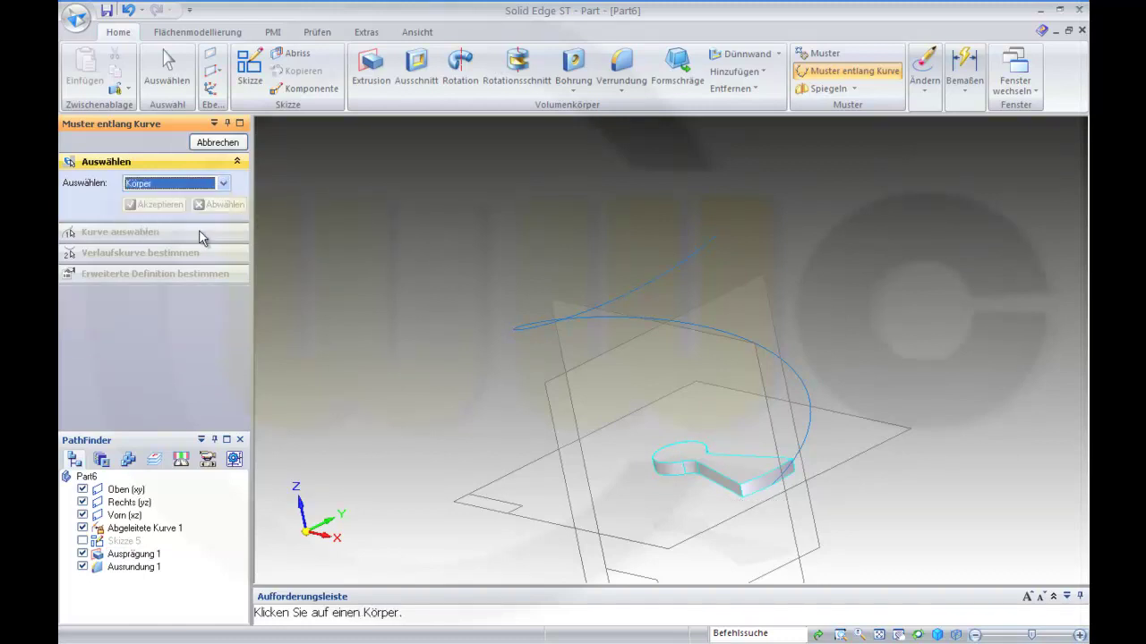
pyautogui.click(732, 472)
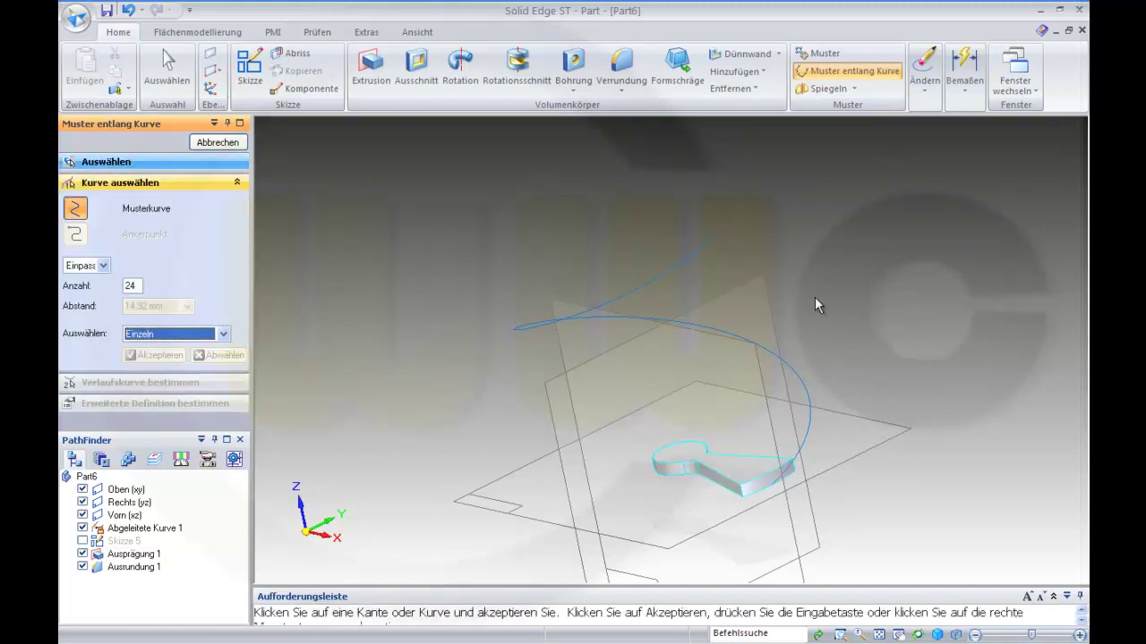
pyautogui.click(625, 297)
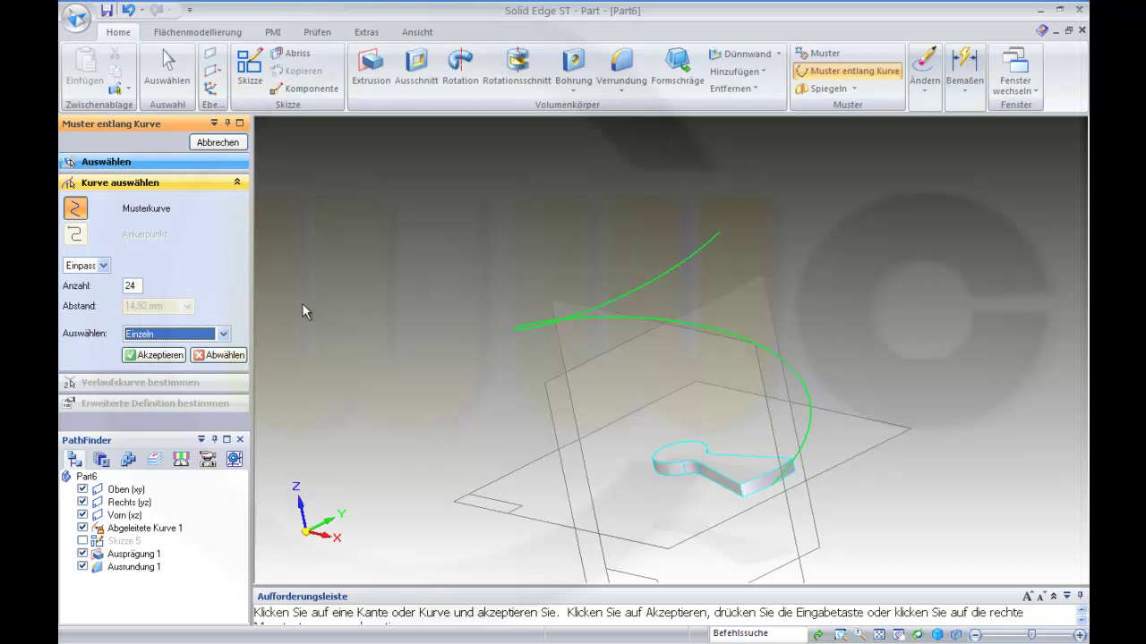
pyautogui.click(140, 285)
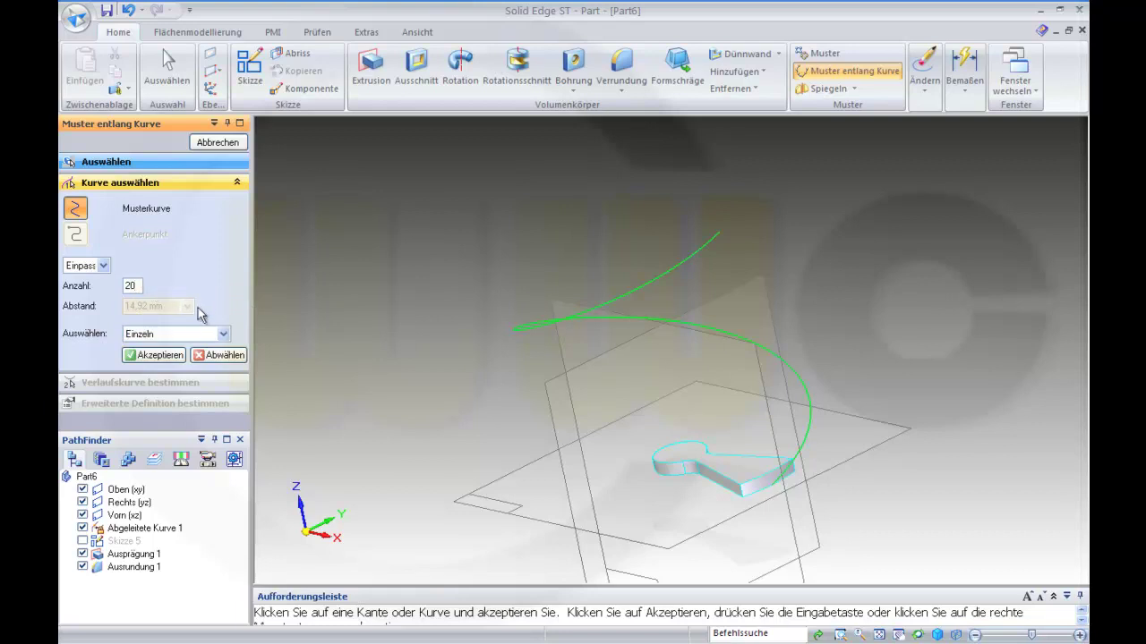
pyautogui.click(157, 356)
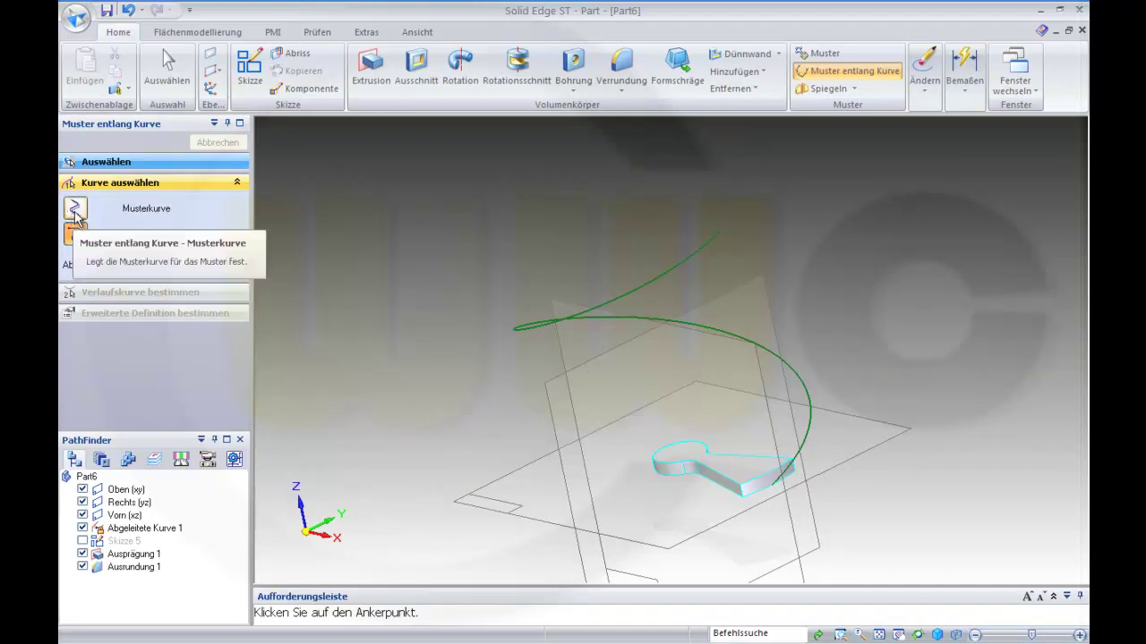
# - Anchor the pattern at the helix's lower end by the step's outer edge, then generate and finish the pattern
pyautogui.click(777, 491)
pyautogui.click(869, 392)
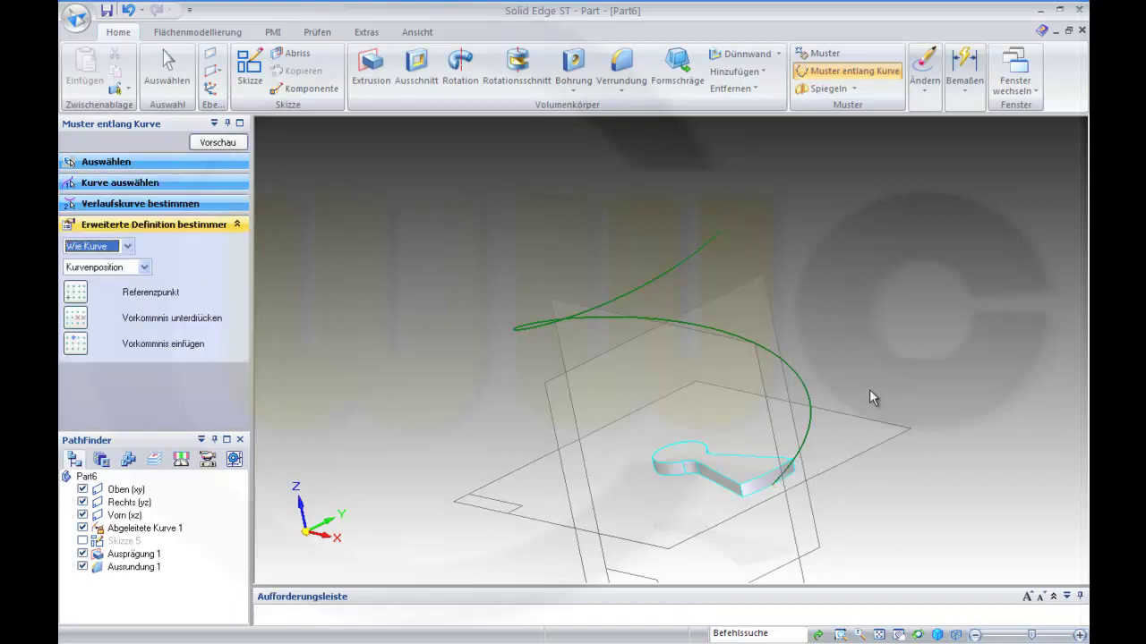
pyautogui.click(218, 144)
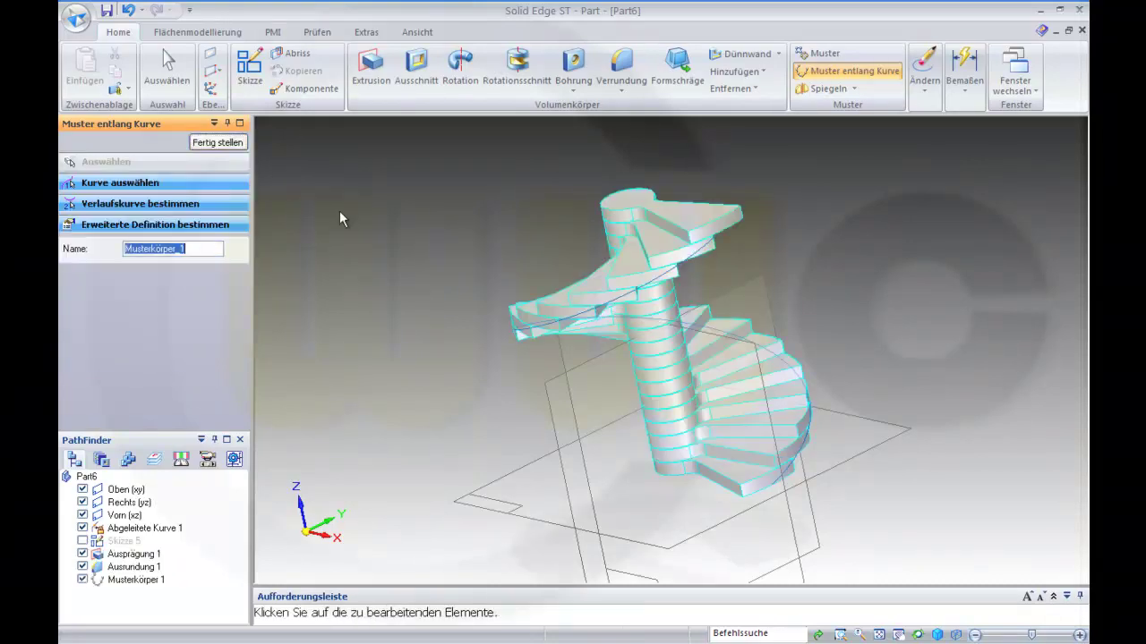
pyautogui.click(219, 147)
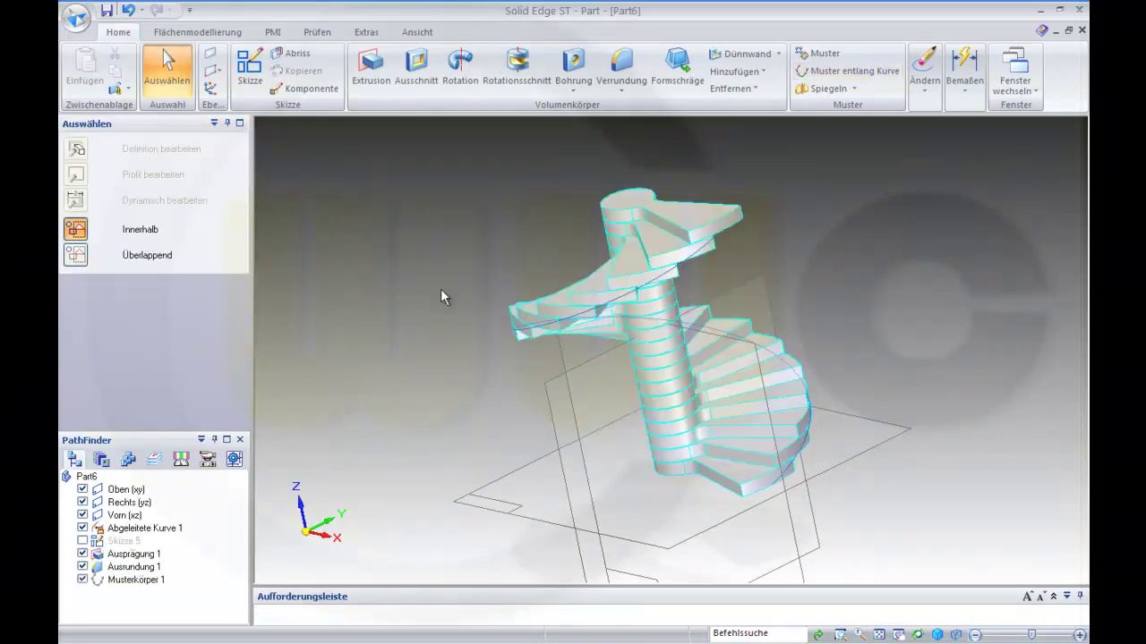
# - Show the keyhole-shaped sketch Skizze 5 and open its profile for editing
pyautogui.moveTo(437, 290); pyautogui.dragTo(434, 324, button='middle')
pyautogui.scroll(4, 790, 361)
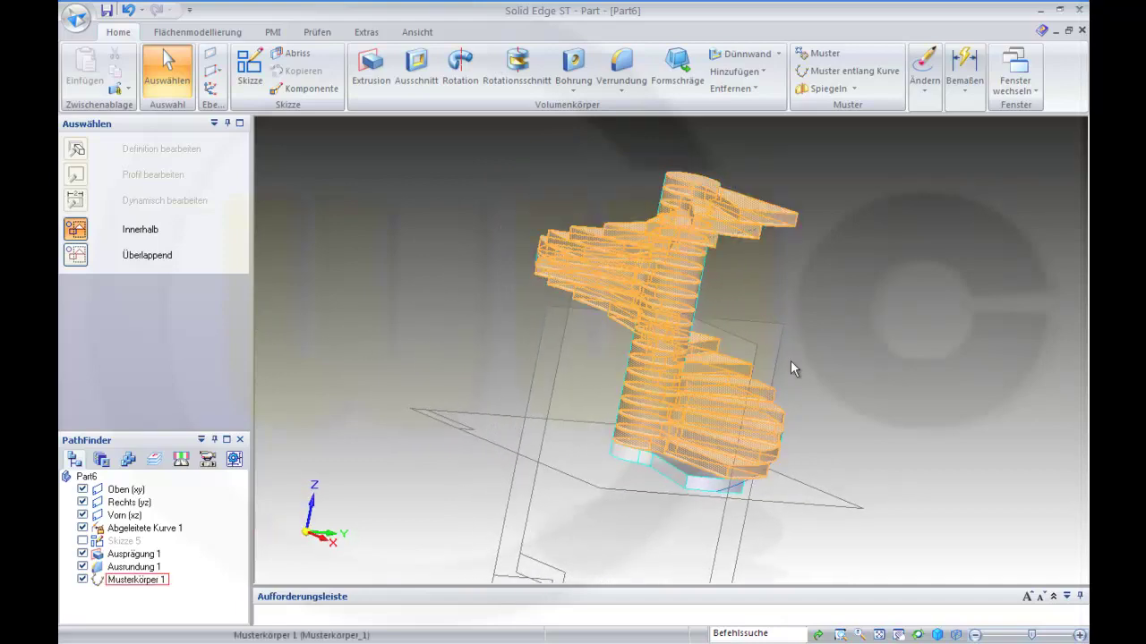
pyautogui.moveTo(772, 351); pyautogui.dragTo(782, 377, button='middle')
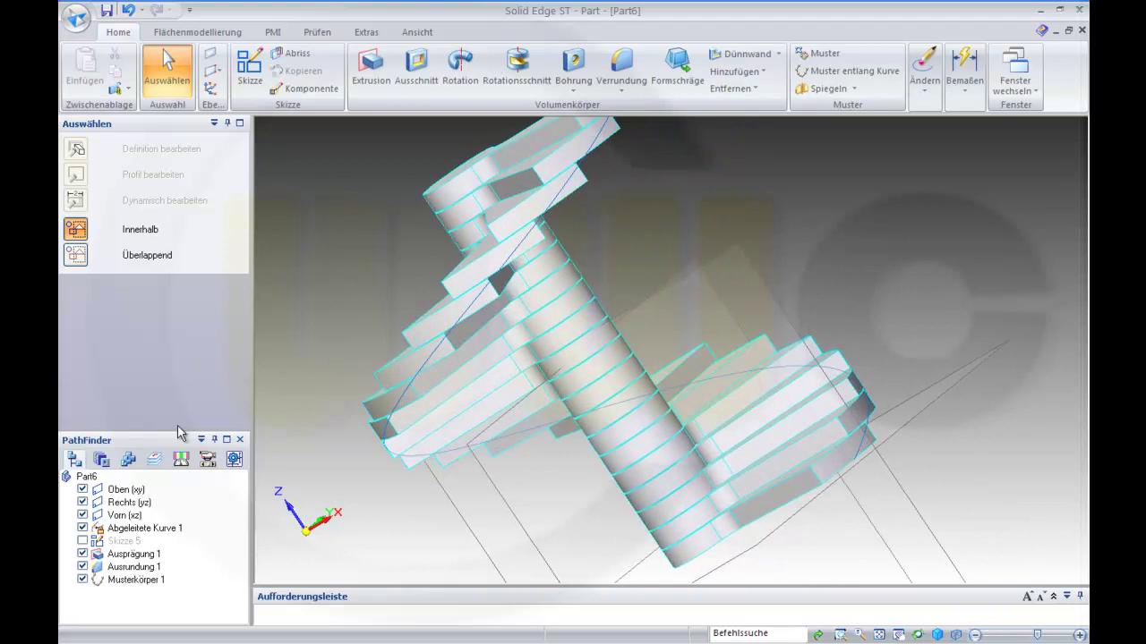
pyautogui.click(84, 542)
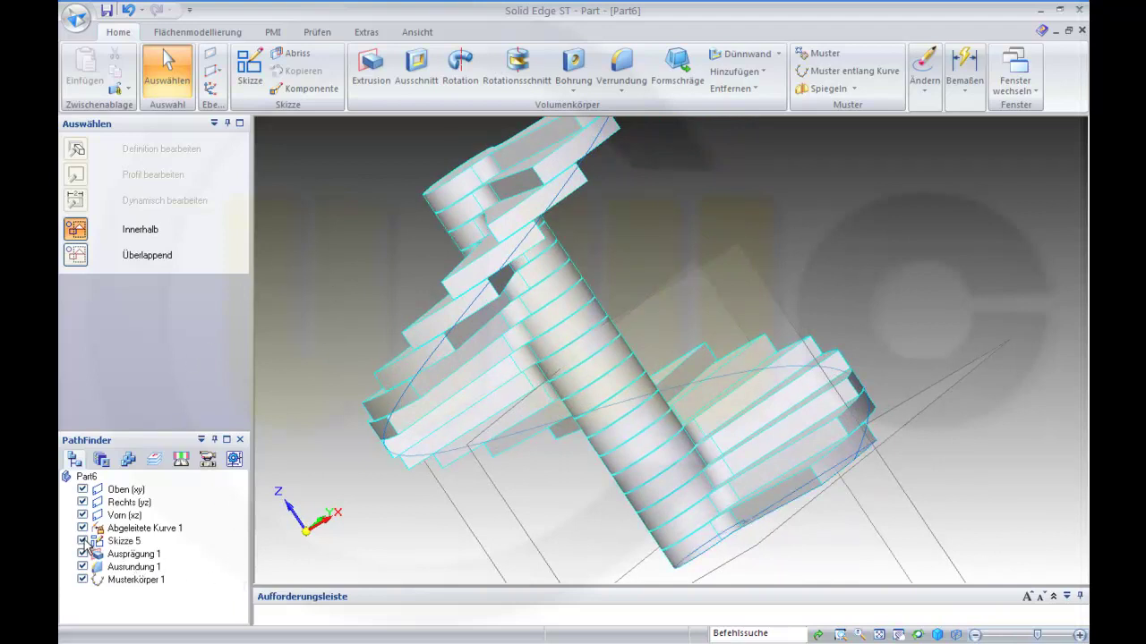
pyautogui.click(124, 541)
pyautogui.rightClick(130, 544)
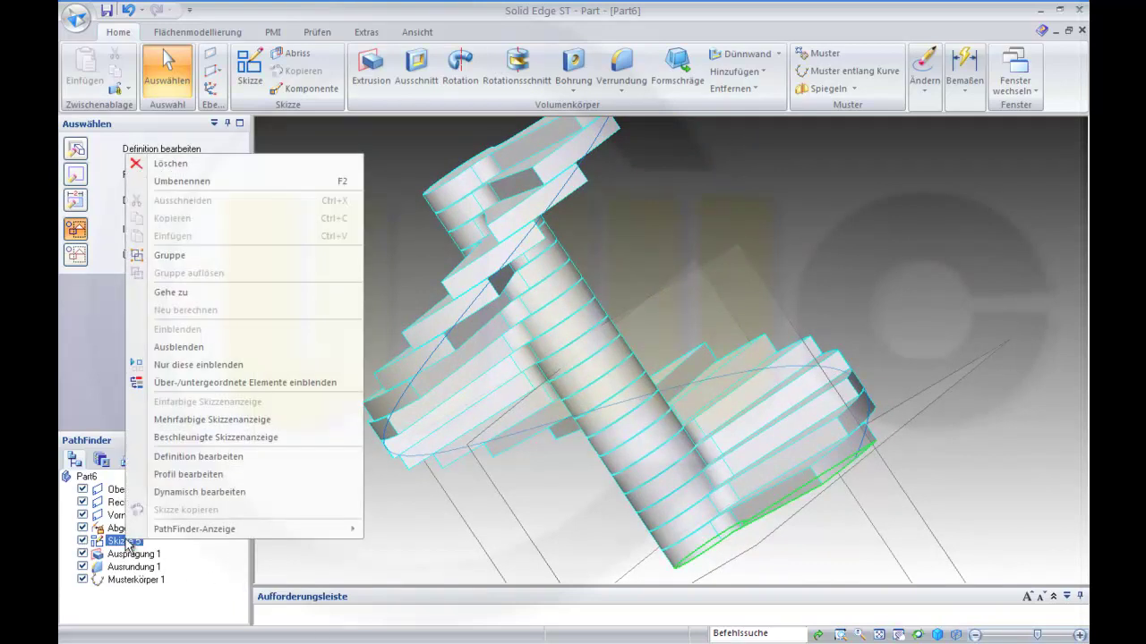
pyautogui.click(193, 477)
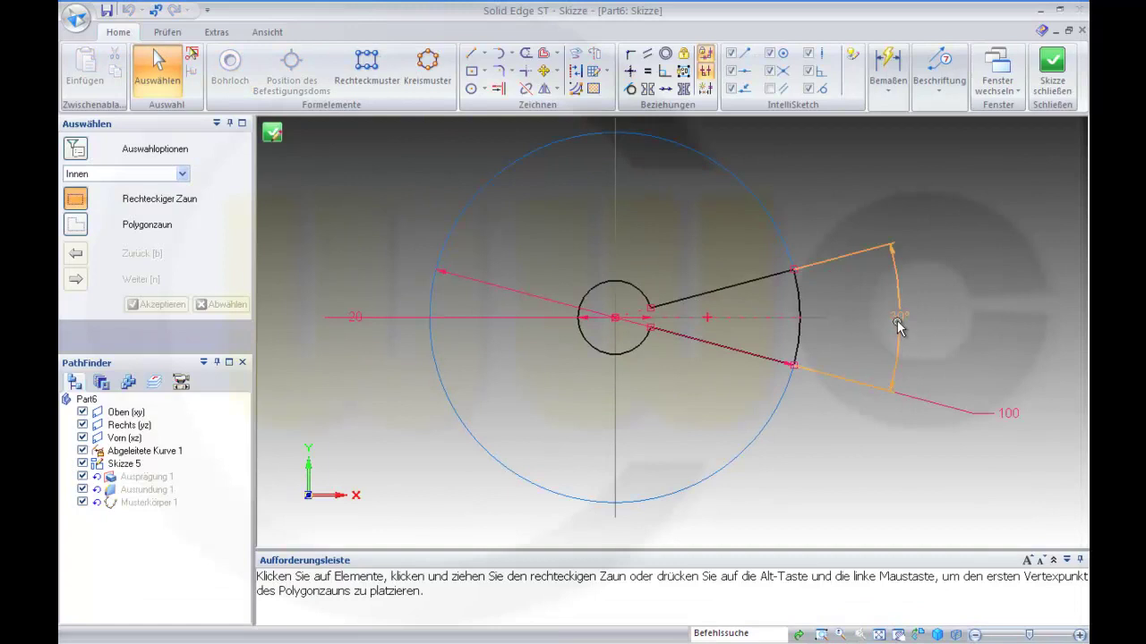
# - Set the angle between the wedge's two radial sides to 20° and close and finish the sketch
pyautogui.click(898, 320)
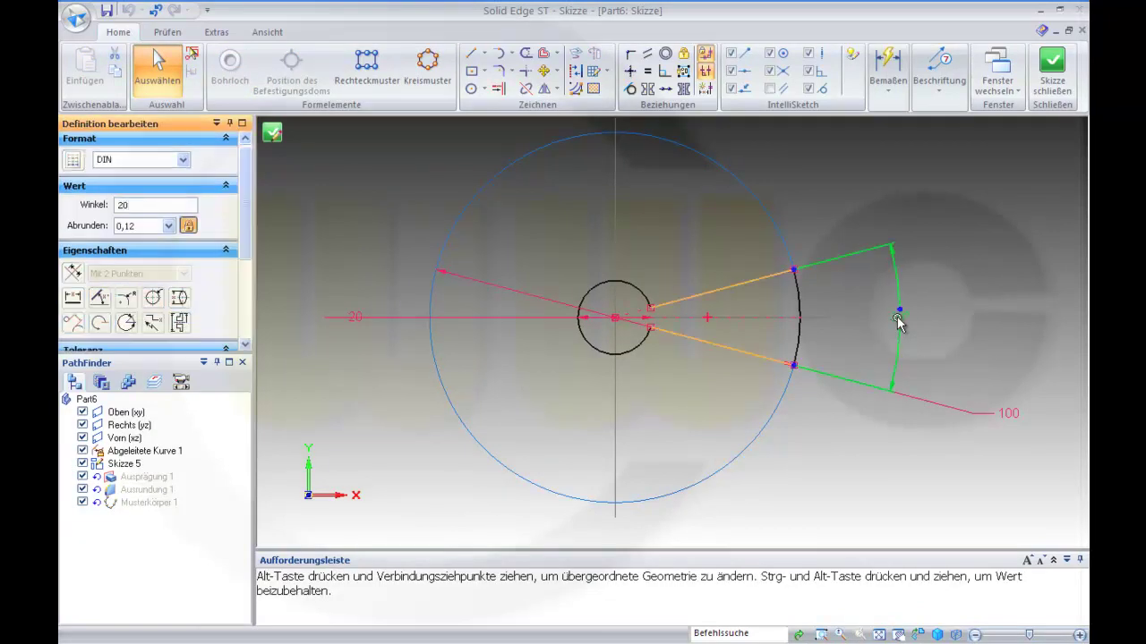
pyautogui.write('20')
pyautogui.press('Return')
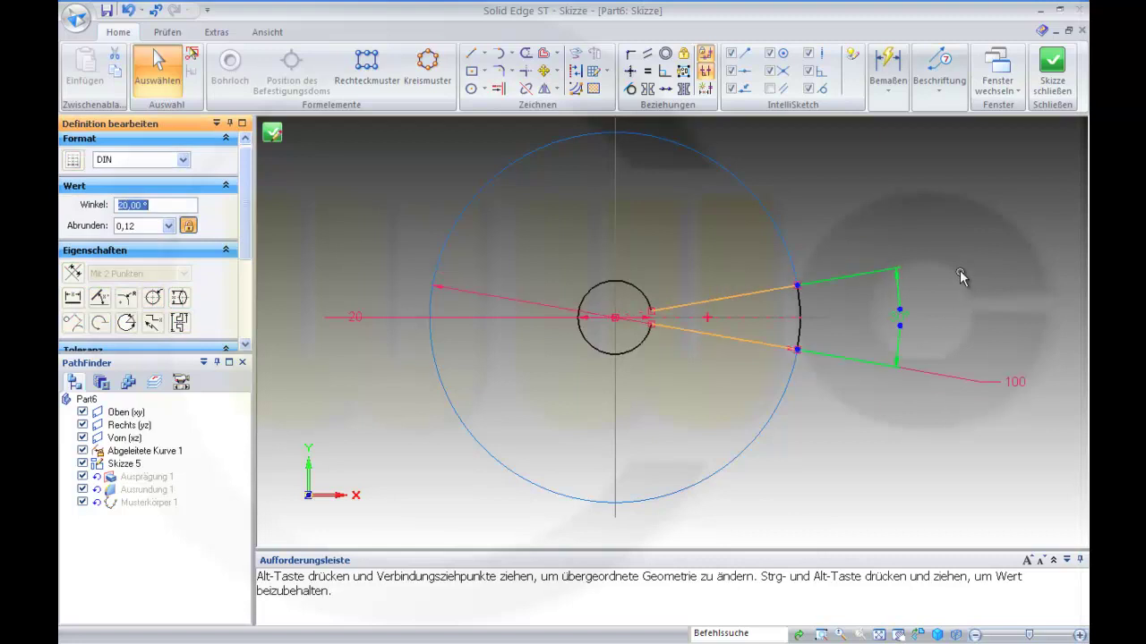
pyautogui.click(1053, 70)
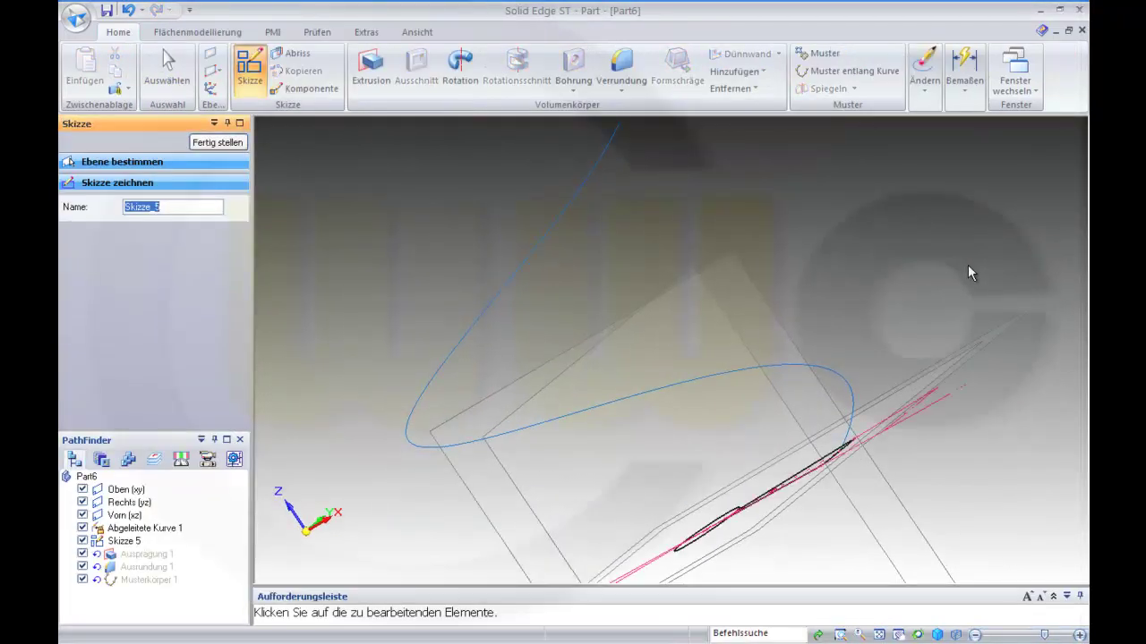
pyautogui.click(235, 144)
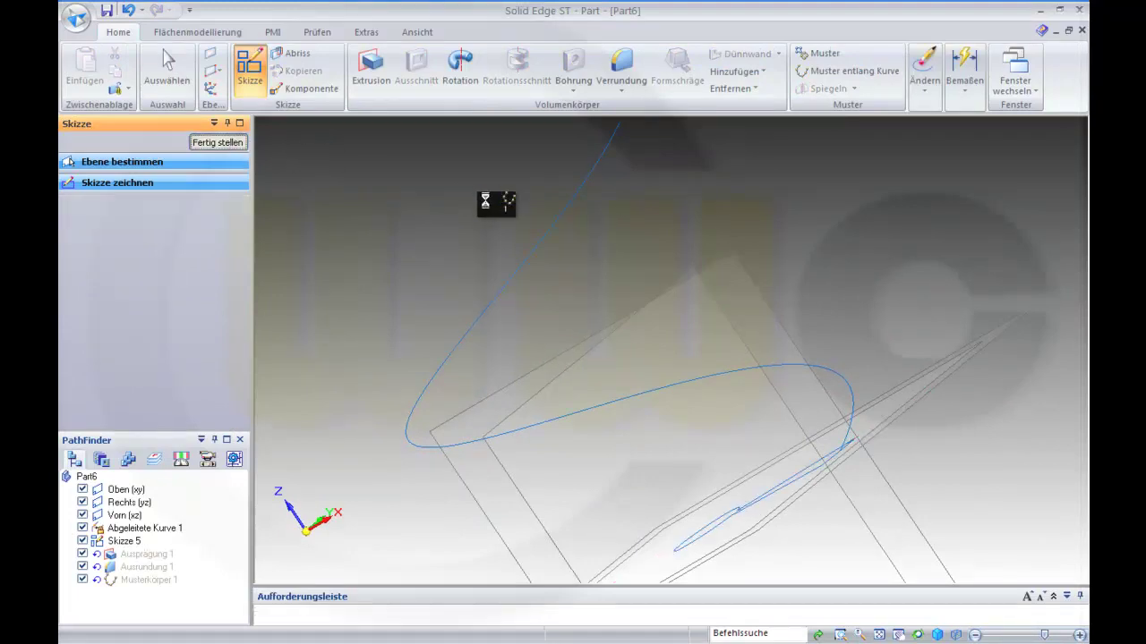
# - Examine the joints between the stacked hub sections of the patterned steps up close
pyautogui.moveTo(725, 231); pyautogui.dragTo(683, 302, button='middle')
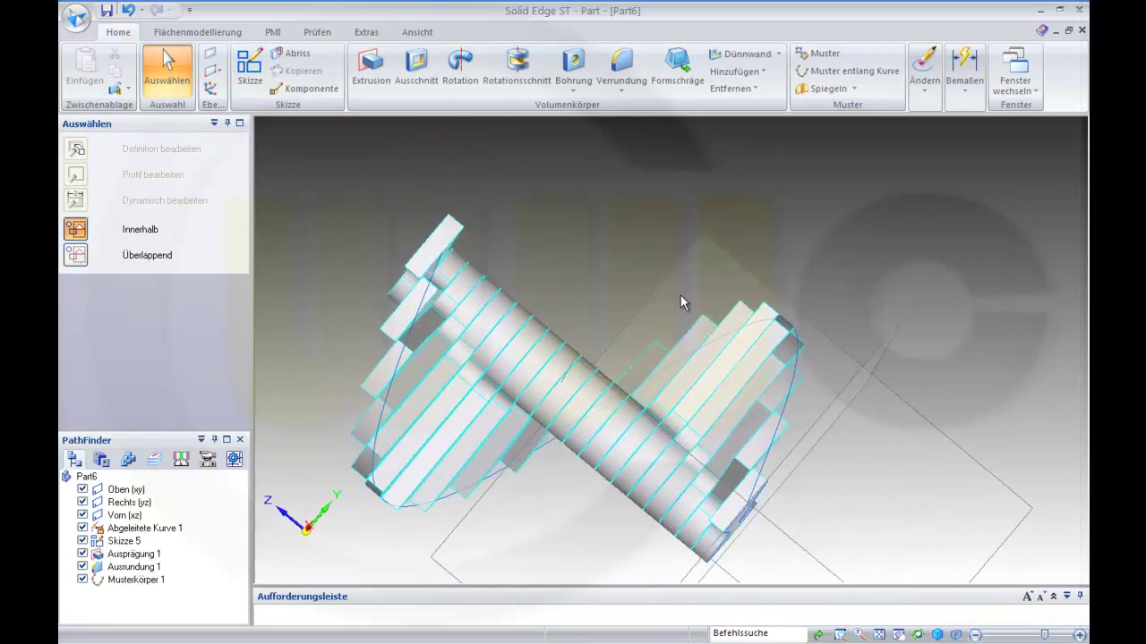
pyautogui.scroll(-2, 570, 277)
pyautogui.scroll(4, 572, 276)
pyautogui.scroll(3, 578, 276)
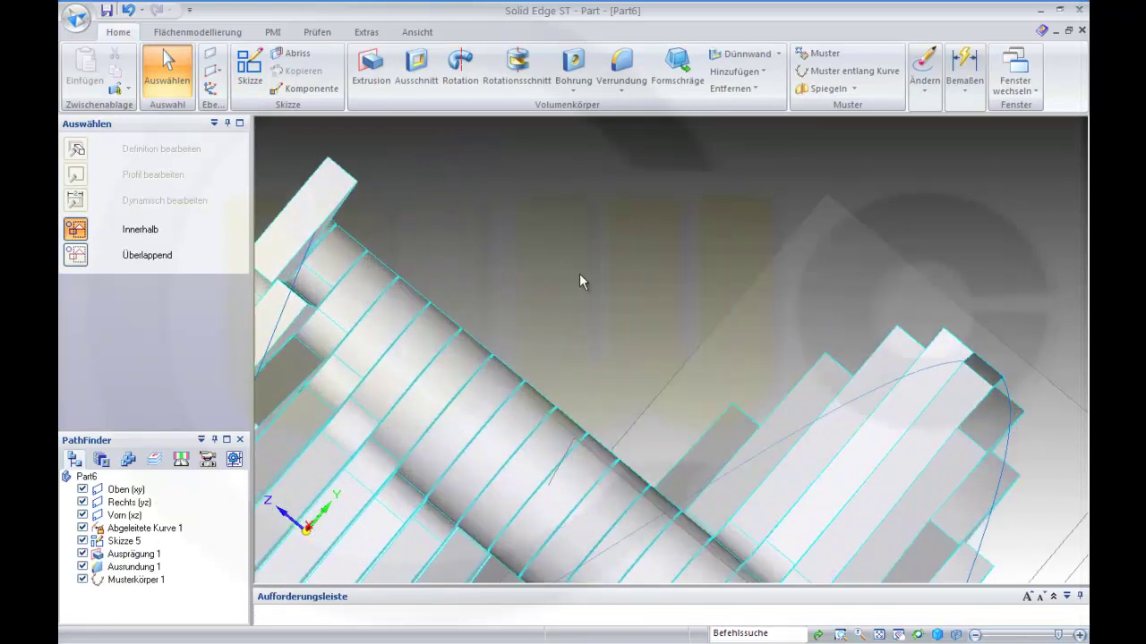
pyautogui.scroll(-2, 590, 363)
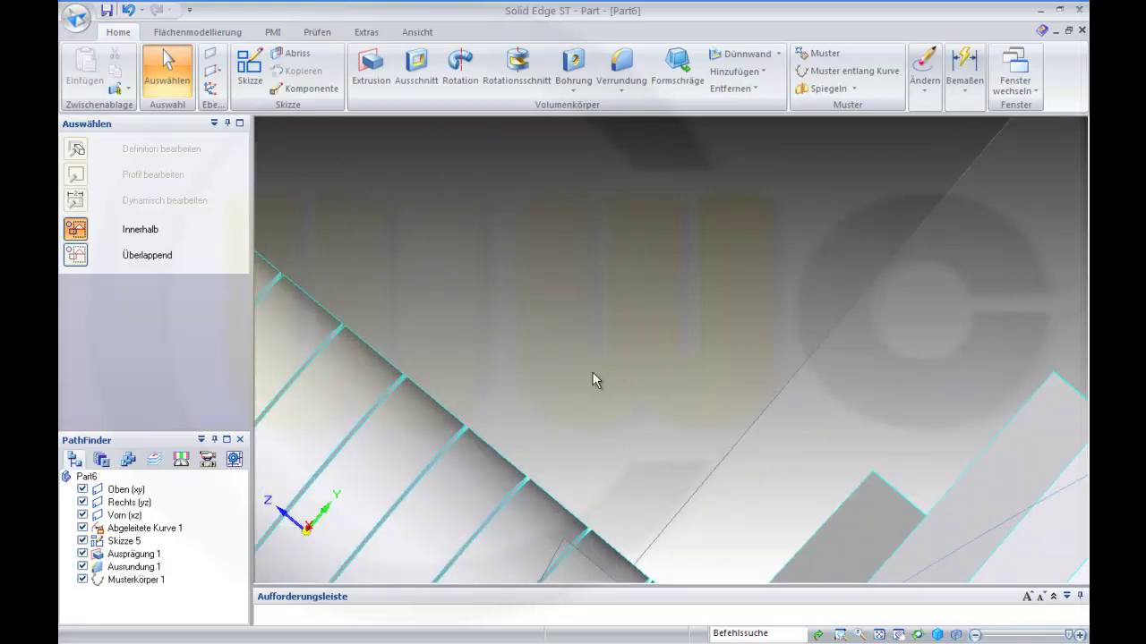